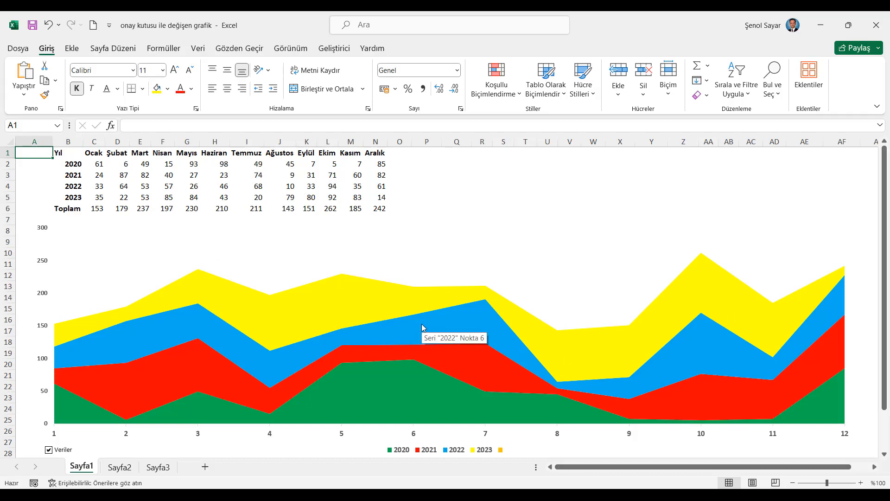
Recalculate the workbook repeatedly with Veriler ticked to see the stacked yearly area chart redraw with new random data
{"action": "left_click", "coordinate": [170, 52]}
{"action": "left_click", "coordinate": [754, 71]}
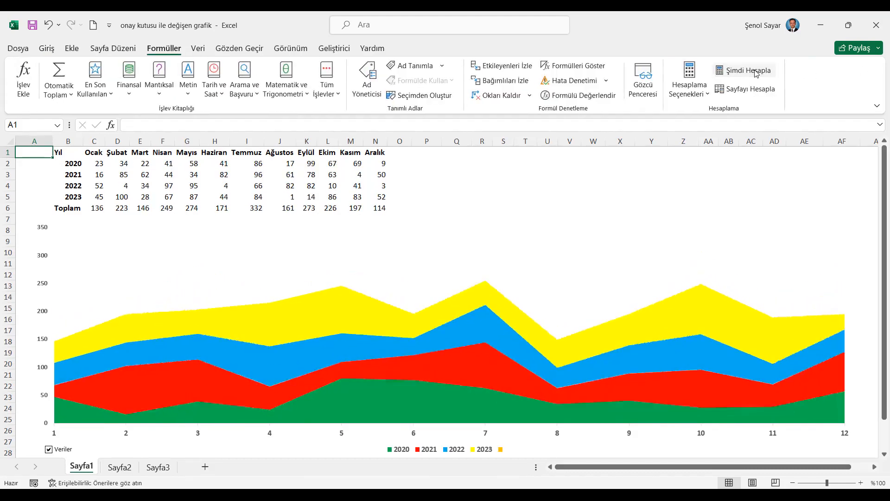
{"action": "left_click", "coordinate": [755, 71]}
{"action": "left_click", "coordinate": [755, 71]}
{"action": "left_click", "coordinate": [755, 72]}
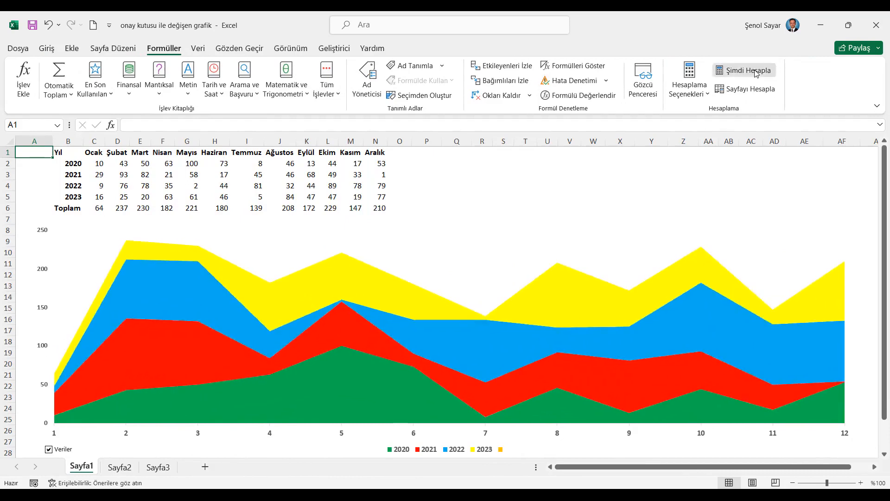
{"action": "left_click", "coordinate": [755, 72]}
{"action": "left_click", "coordinate": [755, 72]}
{"action": "left_click", "coordinate": [755, 71]}
{"action": "left_click", "coordinate": [755, 72]}
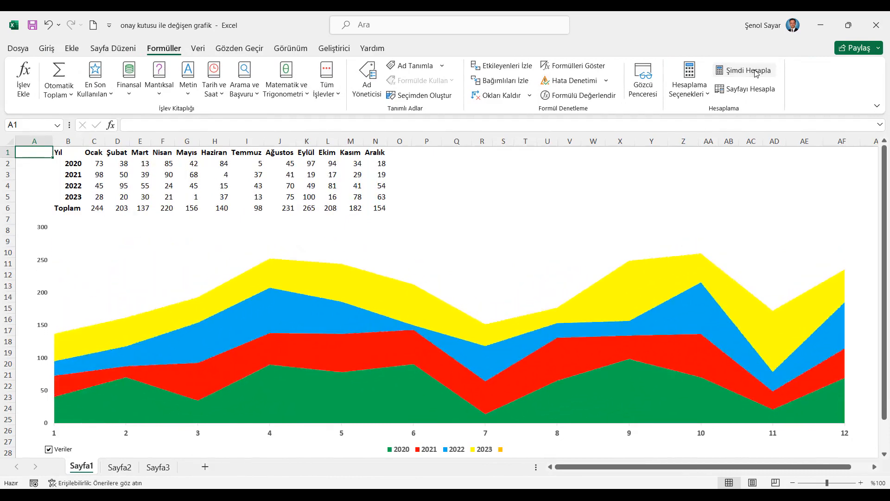
{"action": "left_click", "coordinate": [755, 72]}
{"action": "left_click", "coordinate": [755, 72]}
{"action": "left_click", "coordinate": [755, 72]}
{"action": "left_click", "coordinate": [755, 72]}
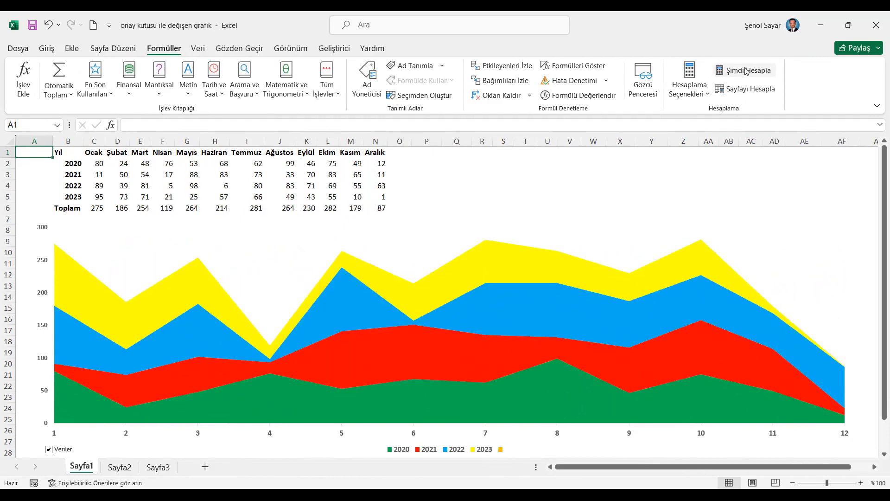
{"action": "left_click", "coordinate": [751, 71]}
{"action": "left_click", "coordinate": [747, 70]}
{"action": "left_click", "coordinate": [746, 71]}
{"action": "left_click", "coordinate": [746, 71]}
{"action": "left_click", "coordinate": [746, 71]}
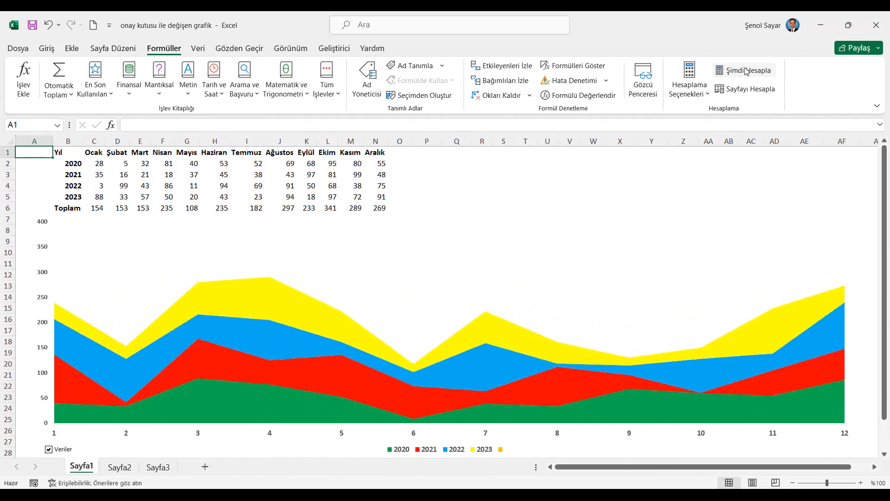
{"action": "left_click", "coordinate": [746, 71]}
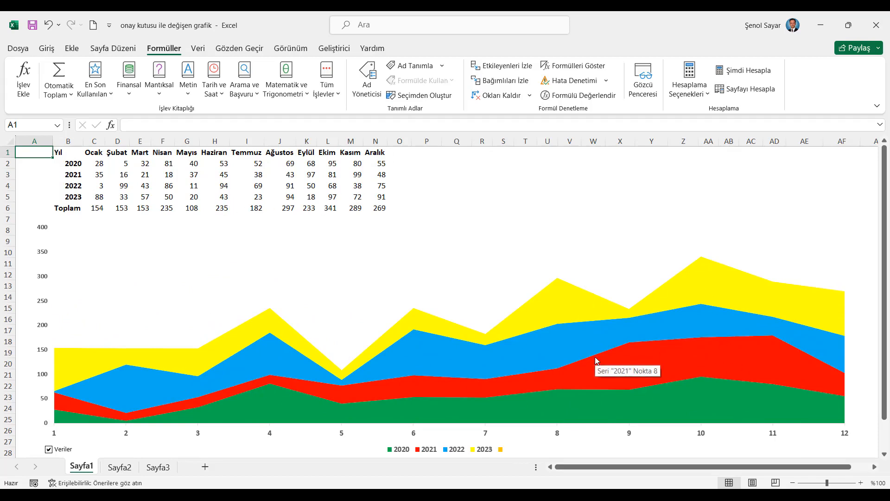
Untick the Veriler check box and recalculate several times to see how the chart displays only the Toplam series
{"action": "left_click", "coordinate": [48, 449]}
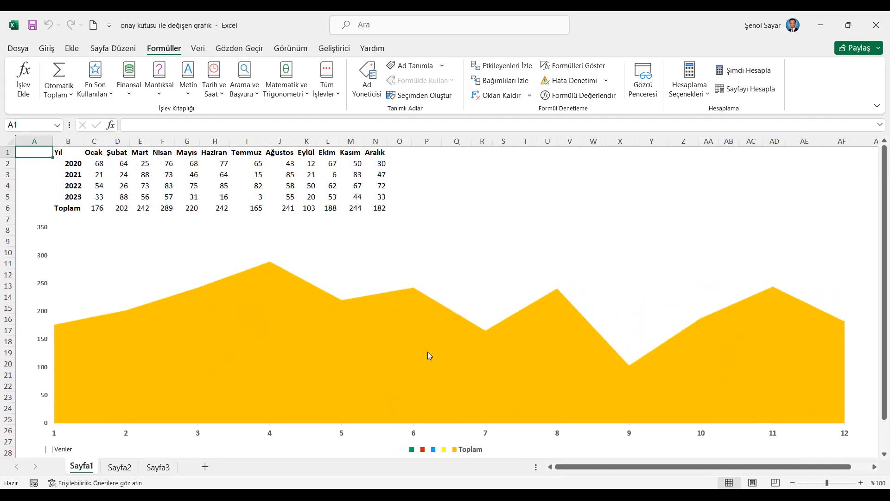
{"action": "left_click", "coordinate": [755, 72]}
{"action": "left_click", "coordinate": [756, 74]}
{"action": "left_click", "coordinate": [756, 76]}
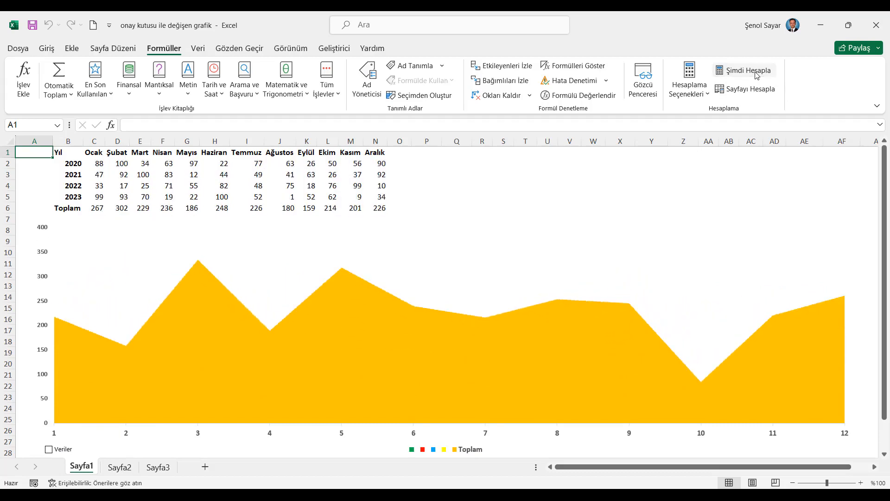
{"action": "left_click", "coordinate": [756, 76]}
{"action": "left_click", "coordinate": [757, 76]}
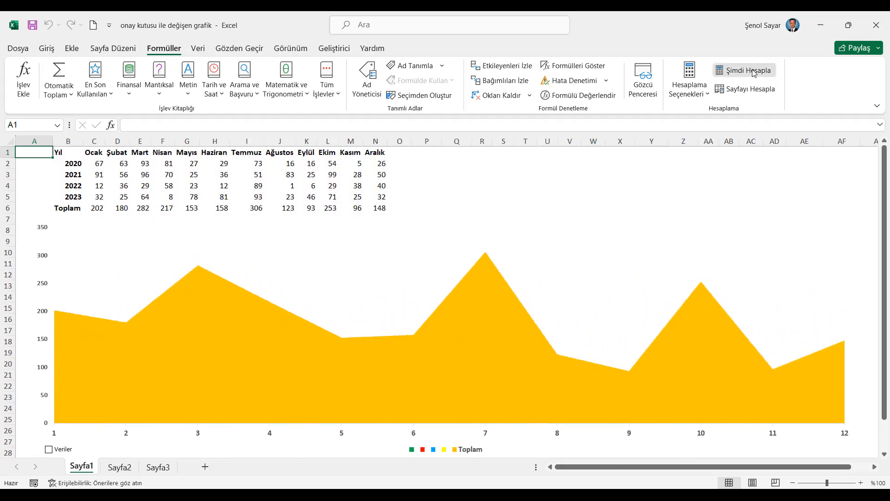
{"action": "left_click", "coordinate": [756, 76]}
{"action": "left_click", "coordinate": [757, 75]}
{"action": "left_click", "coordinate": [756, 76]}
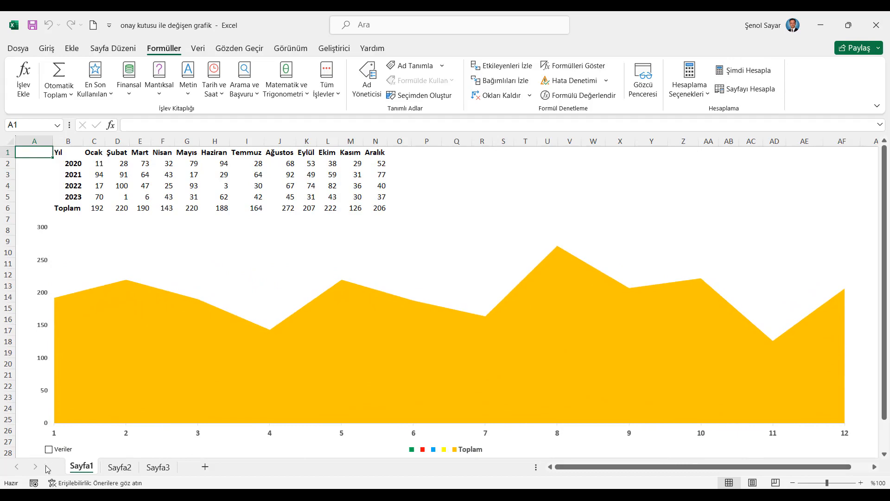
Tick Veriler again and recalculate several times to view the chart split by year from 2020 to 2023
{"action": "left_click", "coordinate": [48, 449]}
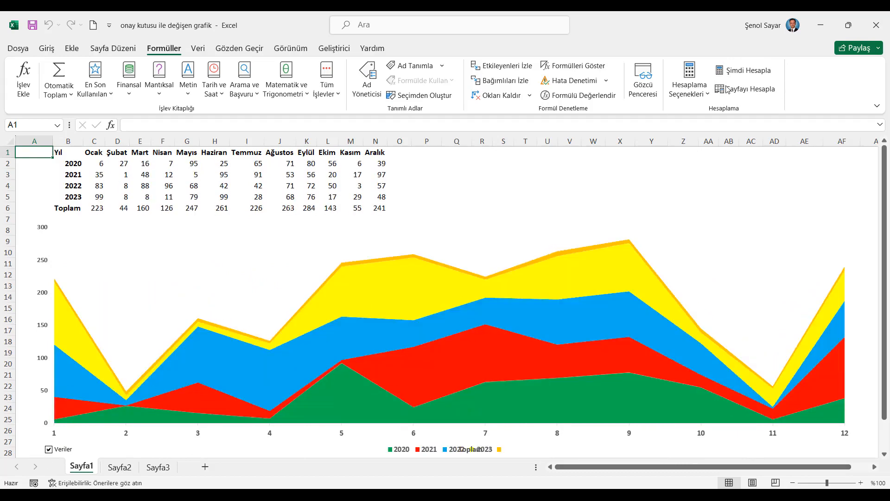
{"action": "left_click", "coordinate": [750, 69]}
{"action": "left_click", "coordinate": [750, 70]}
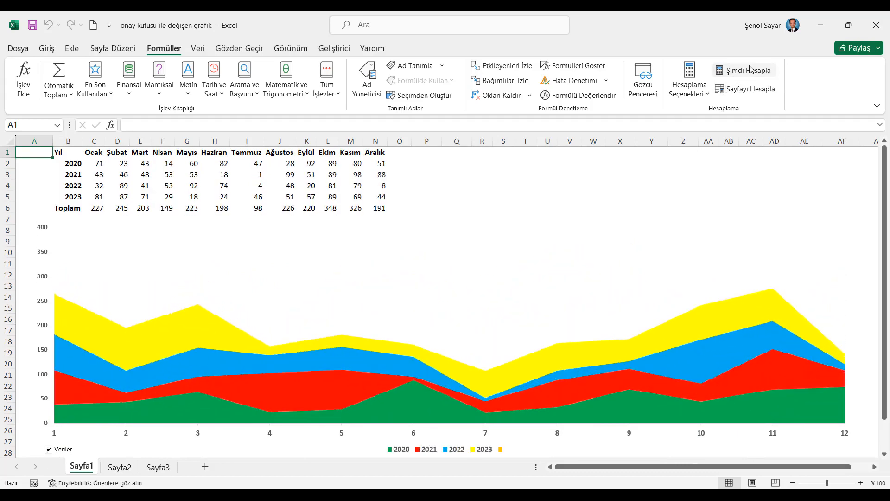
{"action": "left_click", "coordinate": [751, 69]}
{"action": "left_click", "coordinate": [751, 70]}
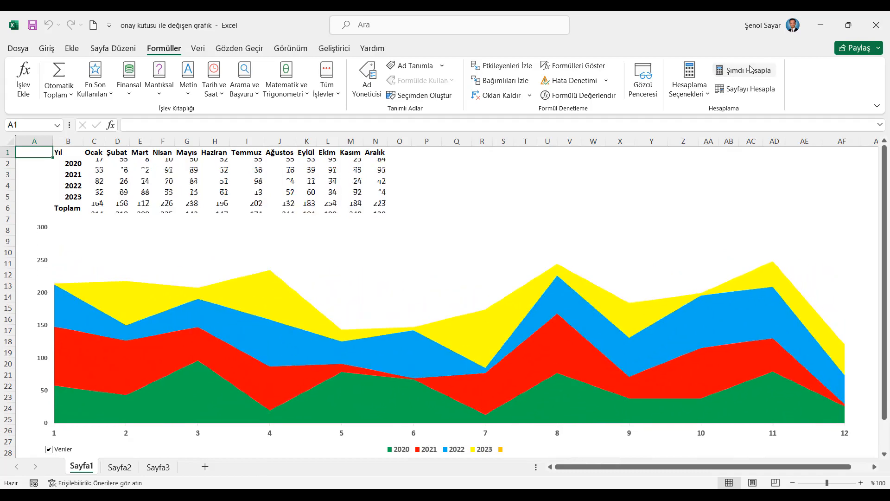
{"action": "left_click", "coordinate": [751, 70]}
{"action": "left_click", "coordinate": [750, 70]}
{"action": "left_click", "coordinate": [750, 71]}
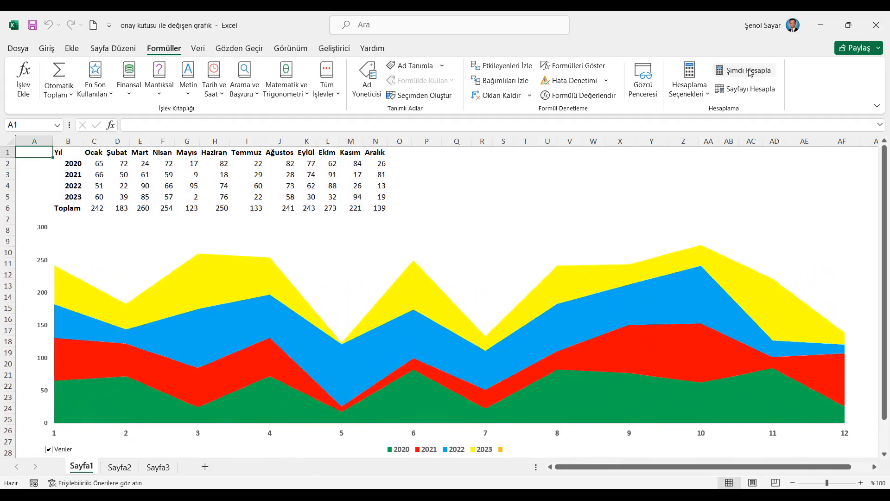
Copy the table B1:N6 from Sayfa1 and paste only its values at B1 on Sayfa2
{"action": "left_click_drag", "start_coordinate": [63, 152], "coordinate": [389, 211]}
{"action": "left_click", "coordinate": [46, 48]}
{"action": "left_click", "coordinate": [44, 81]}
{"action": "left_click", "coordinate": [120, 467]}
{"action": "right_click", "coordinate": [71, 153]}
{"action": "left_click", "coordinate": [113, 249]}
{"action": "left_click", "coordinate": [36, 225]}
{"action": "left_click", "coordinate": [187, 343]}
Paste the source formats onto the Sayfa2 table and autofit all column widths
{"action": "right_click", "coordinate": [73, 154]}
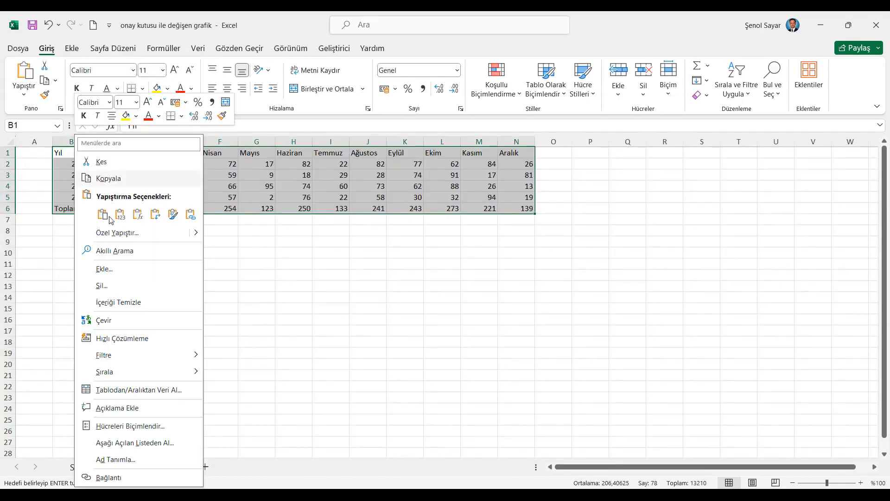
{"action": "left_click", "coordinate": [113, 232]}
{"action": "left_click", "coordinate": [35, 219]}
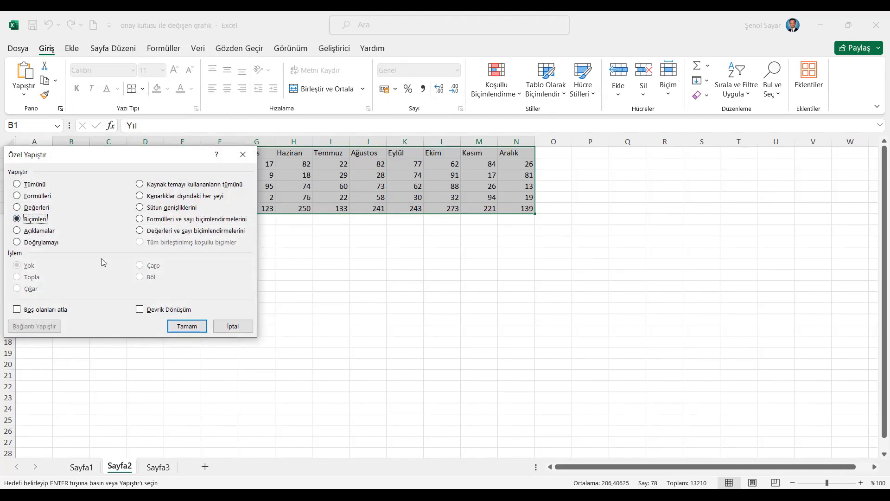
{"action": "left_click", "coordinate": [187, 326]}
{"action": "left_click", "coordinate": [10, 141]}
{"action": "double_click", "coordinate": [49, 143]}
{"action": "left_click", "coordinate": [76, 151]}
{"action": "key", "text": "Escape"}
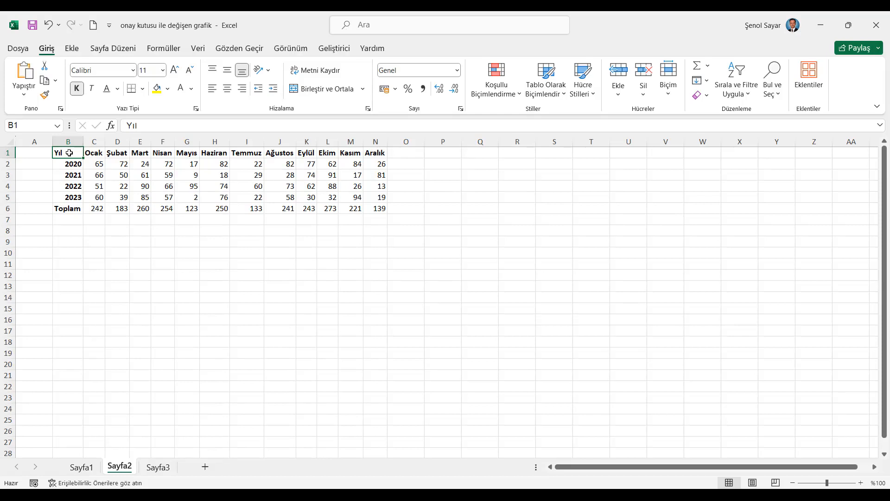
Insert a form control check box to the right of the table, around cell O6
{"action": "left_click", "coordinate": [333, 48]}
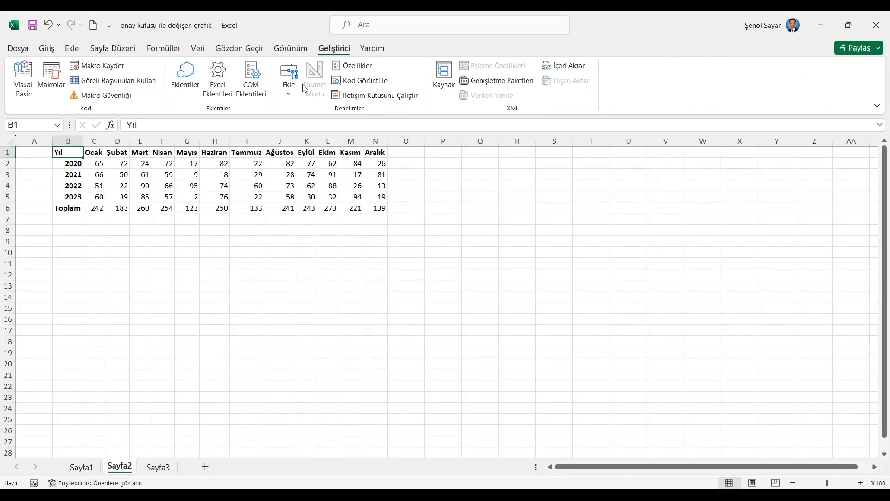
{"action": "left_click", "coordinate": [288, 97]}
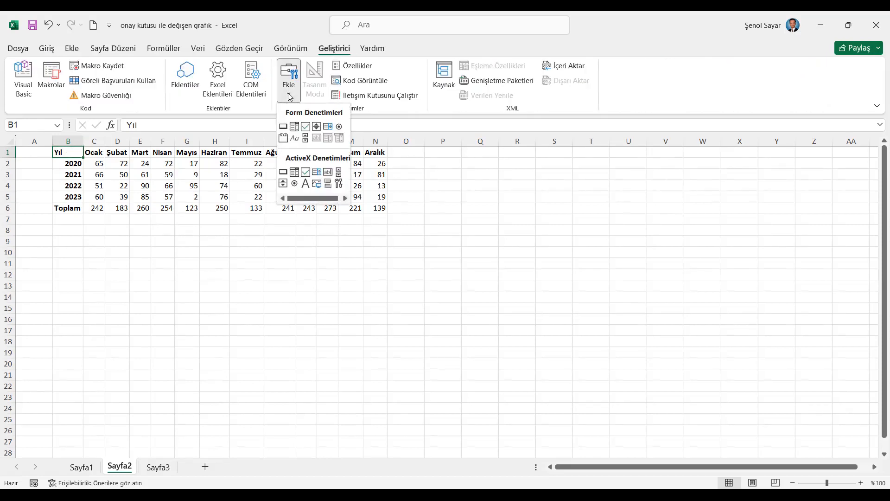
{"action": "left_click", "coordinate": [307, 131]}
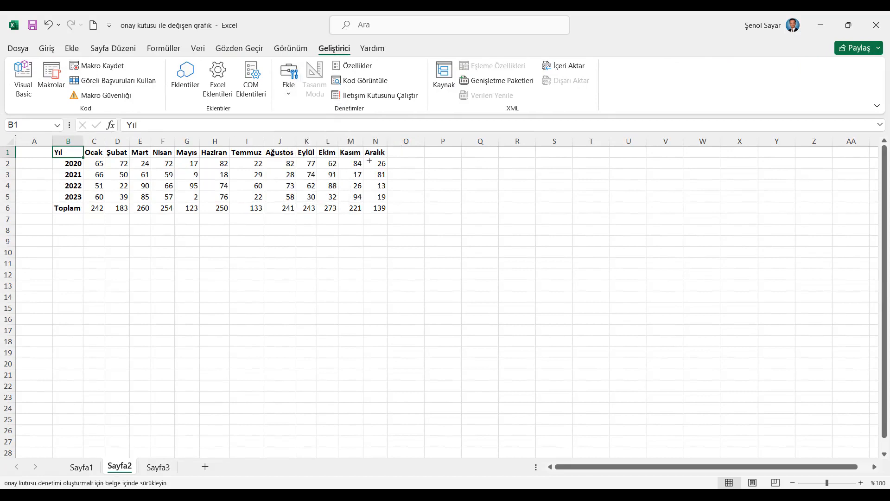
{"action": "left_click", "coordinate": [443, 171]}
{"action": "left_click_drag", "start_coordinate": [466, 167], "coordinate": [430, 198]}
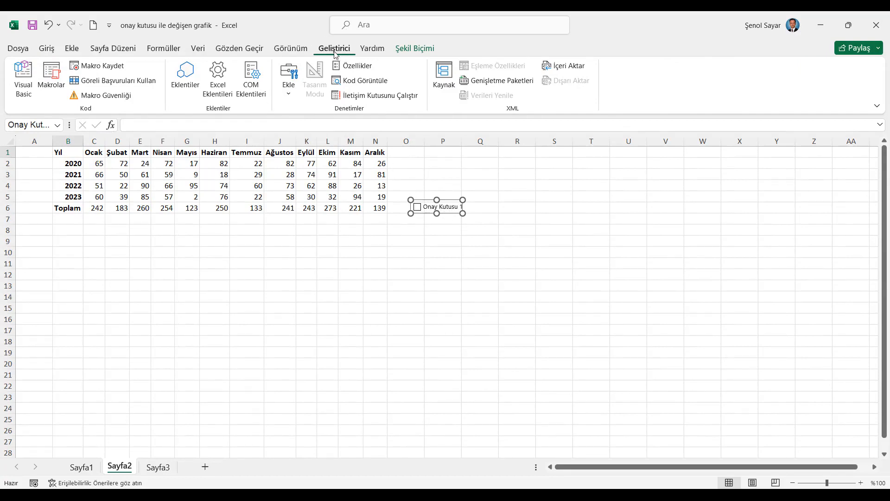
Check in the ribbon customization options where the Geliştirici tab is enabled, and leave without saving changes
{"action": "left_click", "coordinate": [17, 48]}
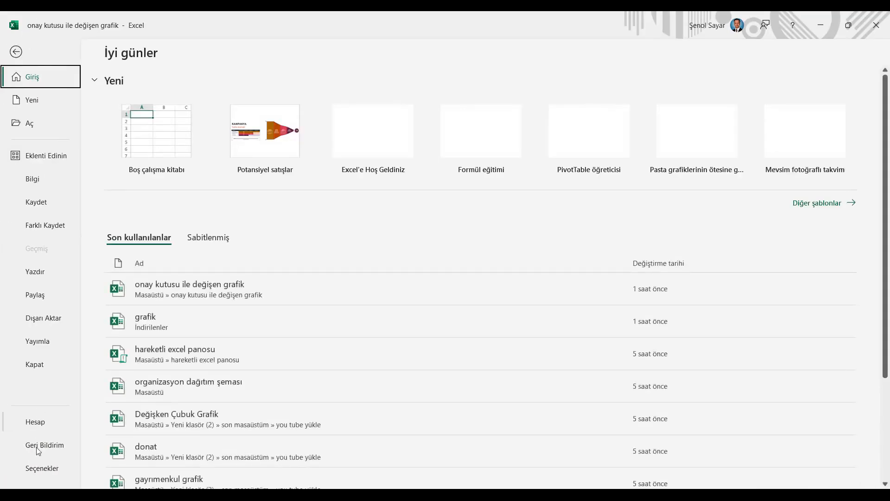
{"action": "left_click", "coordinate": [40, 468]}
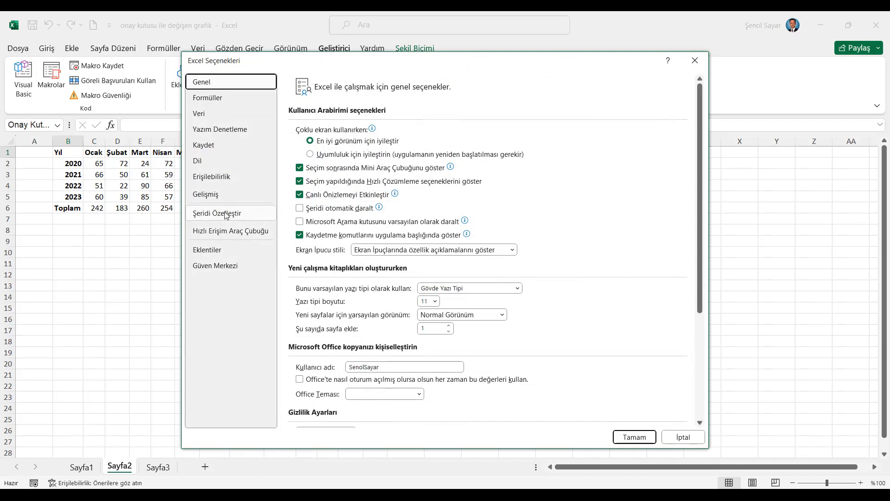
{"action": "left_click", "coordinate": [226, 213]}
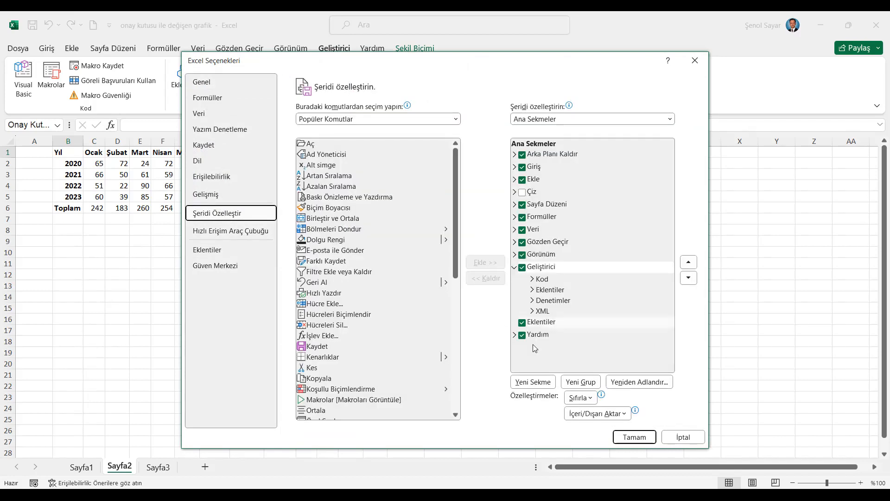
{"action": "double_click", "coordinate": [526, 269]}
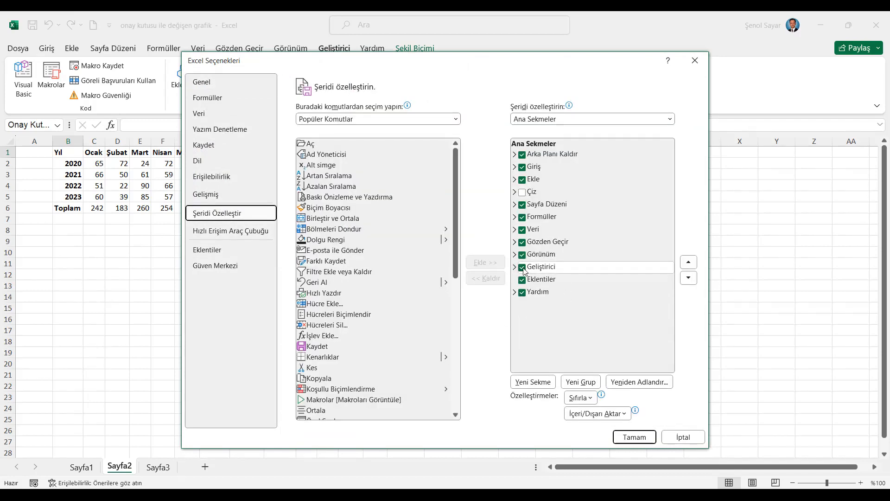
{"action": "left_click", "coordinate": [522, 268]}
{"action": "left_click", "coordinate": [522, 267]}
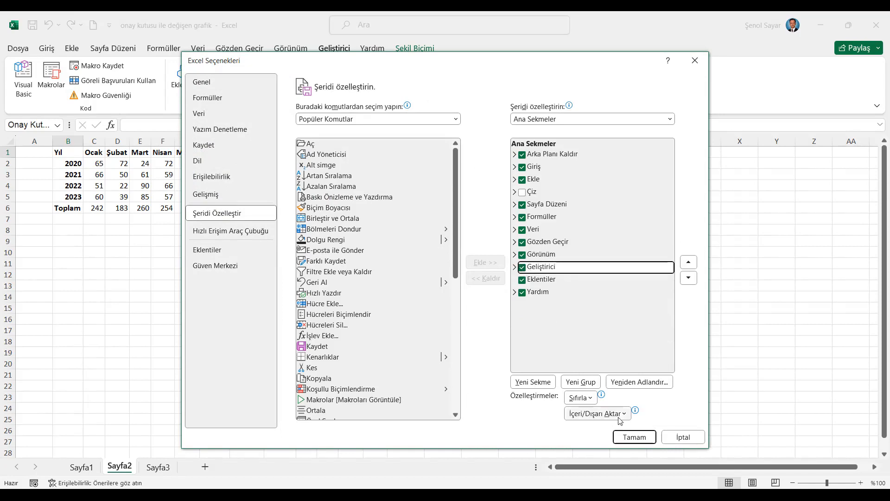
{"action": "left_click", "coordinate": [677, 439]}
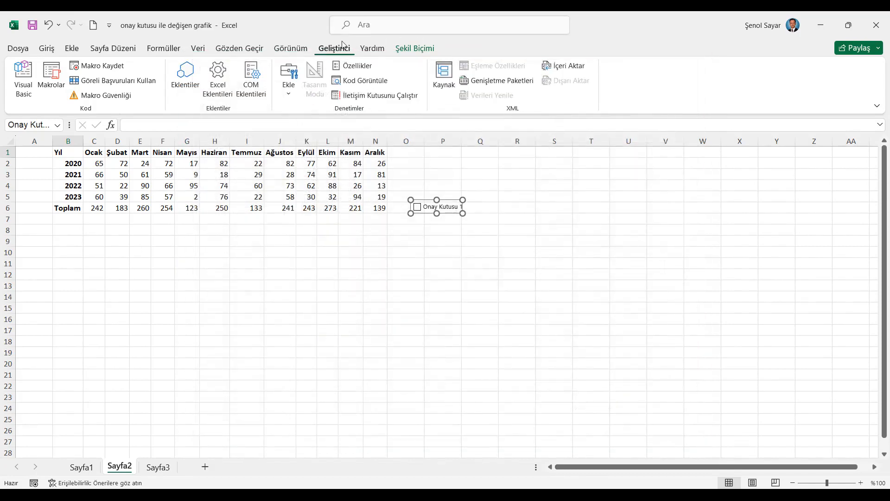
Link the check box to cell $P$1 in its control format settings
{"action": "right_click", "coordinate": [430, 208]}
{"action": "left_click", "coordinate": [479, 345]}
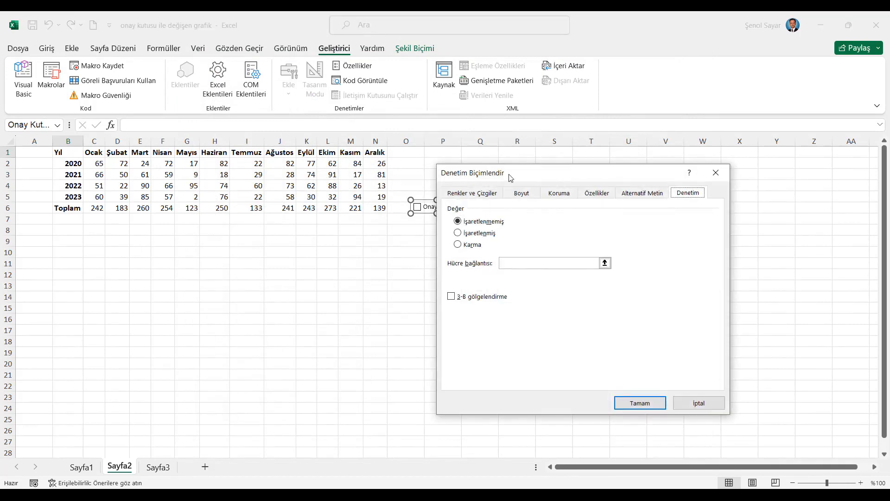
{"action": "left_click_drag", "start_coordinate": [510, 177], "coordinate": [514, 217]}
{"action": "left_click", "coordinate": [522, 302]}
{"action": "left_click", "coordinate": [438, 154]}
{"action": "left_click", "coordinate": [632, 441]}
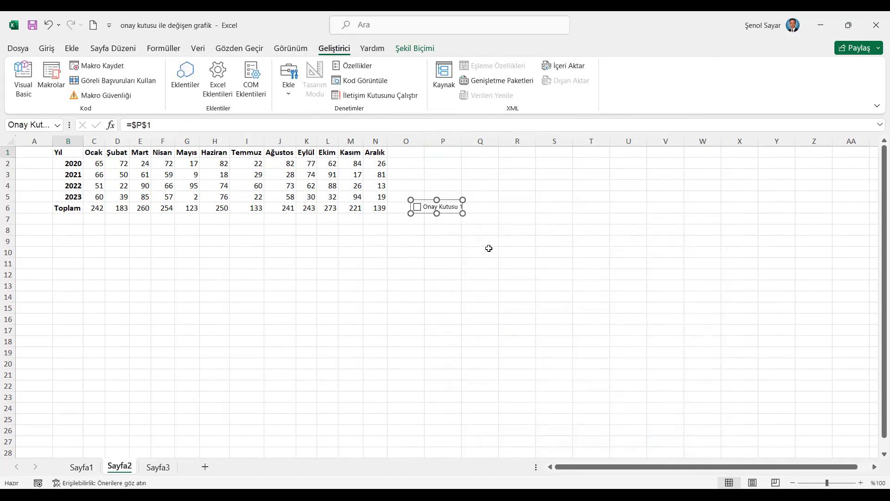
Toggle the check box several times to test its linked cell P1, leaving it ticked
{"action": "left_click", "coordinate": [482, 241]}
{"action": "left_click", "coordinate": [417, 206]}
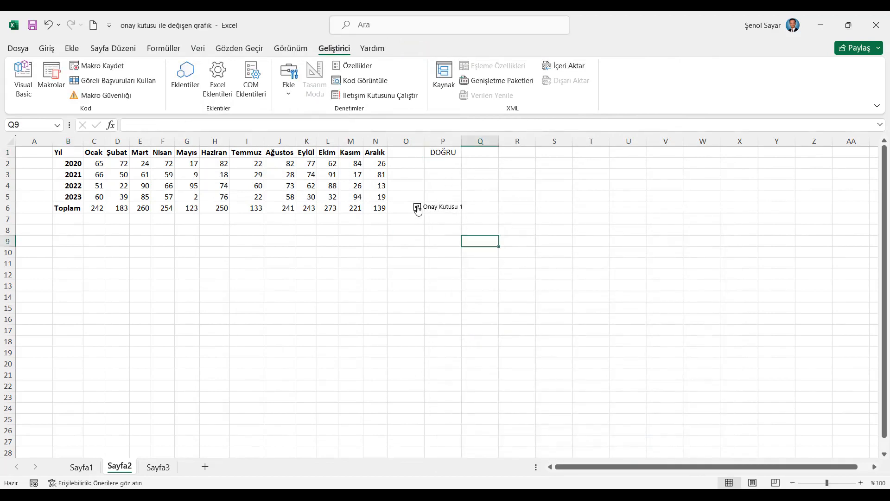
{"action": "left_click", "coordinate": [418, 208]}
{"action": "left_click", "coordinate": [418, 208]}
{"action": "left_click", "coordinate": [417, 208]}
{"action": "left_click", "coordinate": [418, 208]}
Enter the formula =EĞER($P$1=DOĞRU;B1;"") in cell R1
{"action": "left_click", "coordinate": [519, 153]}
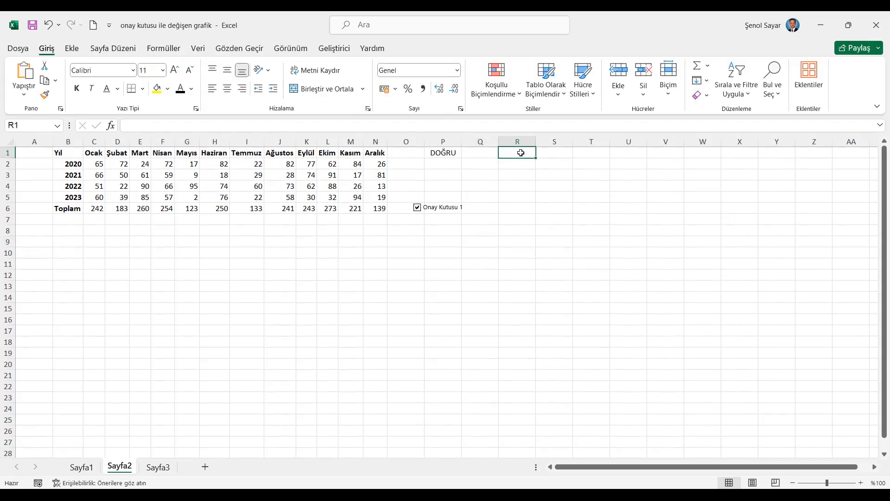
{"action": "type", "text": "=EĞER("}
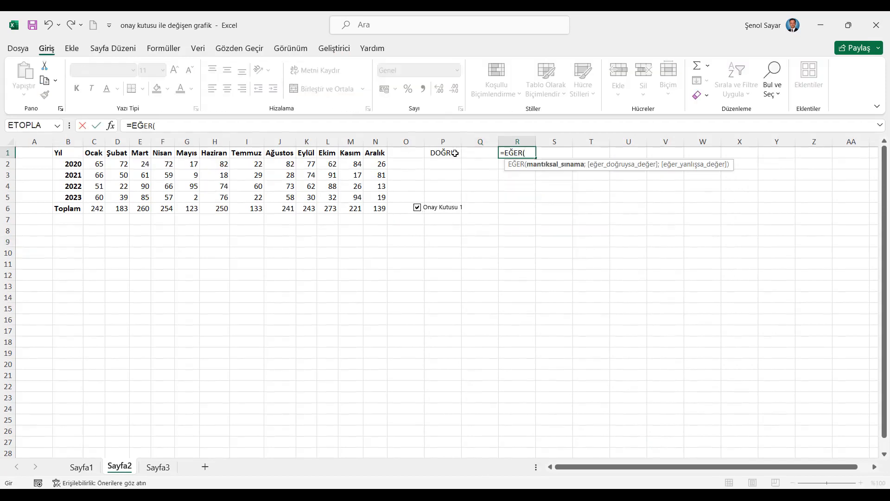
{"action": "left_click", "coordinate": [440, 152]}
{"action": "key", "text": "F4"}
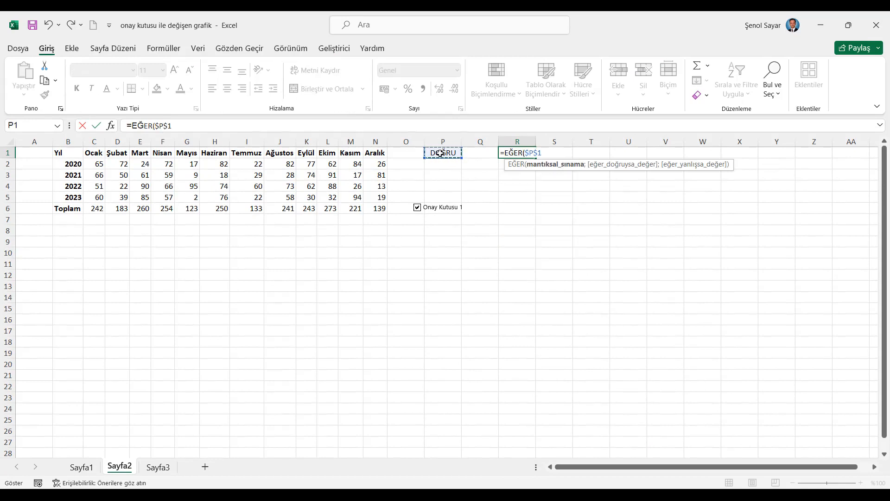
{"action": "type", "text": "=DOĞRU;"}
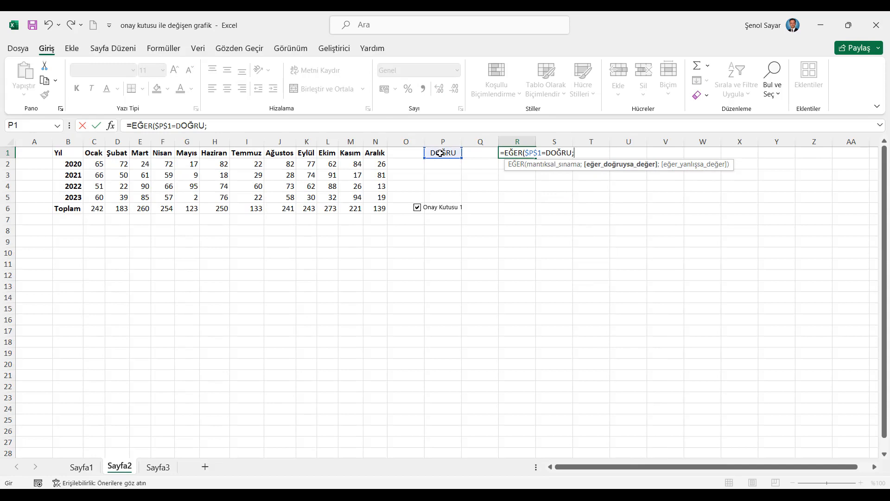
{"action": "left_click", "coordinate": [75, 152]}
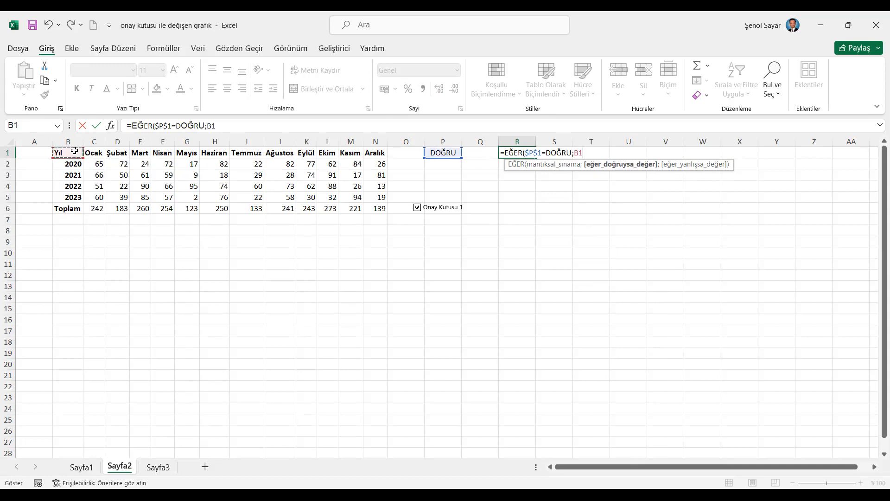
{"action": "type", "text": ";"}
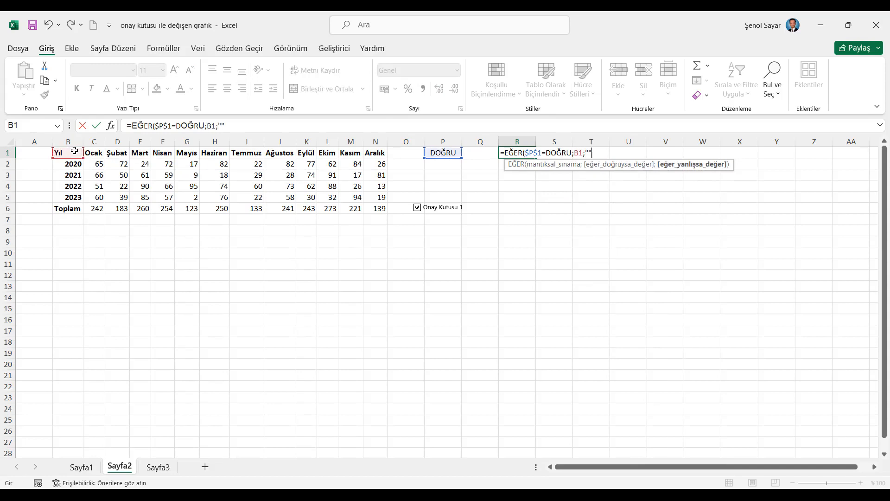
{"action": "key", "text": "Return"}
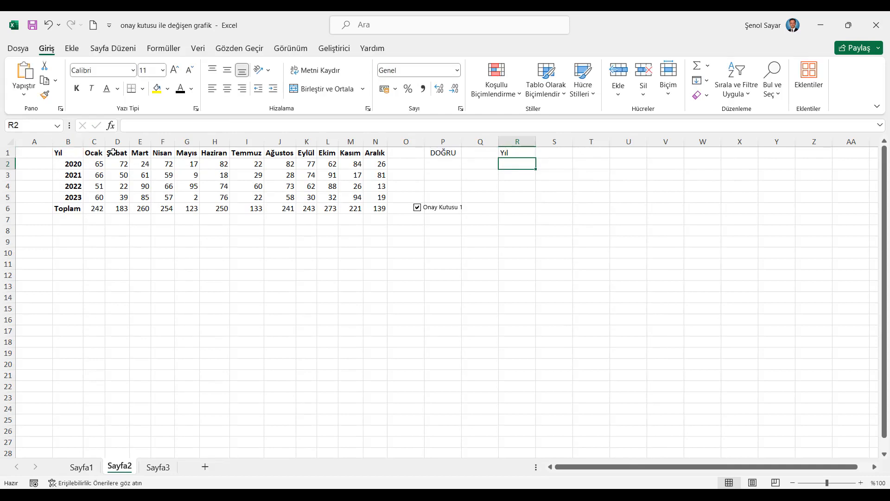
Fill the R1 formula down to row 6 and across to column AA, and autofit all column widths
{"action": "left_click_drag", "start_coordinate": [516, 152], "coordinate": [517, 204]}
{"action": "key", "text": "ctrl+d"}
{"action": "left_click_drag", "start_coordinate": [522, 153], "coordinate": [840, 207]}
{"action": "key", "text": "ctrl+r"}
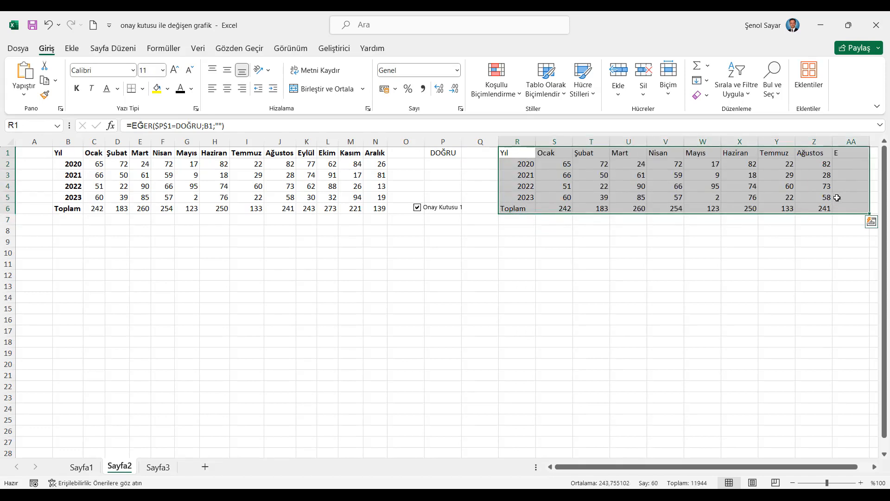
{"action": "left_click", "coordinate": [11, 141]}
{"action": "double_click", "coordinate": [53, 142]}
Extend the formulas through column AD so they fill R1:AD6, and autofit all column widths again
{"action": "left_click_drag", "start_coordinate": [737, 154], "coordinate": [830, 153]}
{"action": "key", "text": "ctrl+r"}
{"action": "left_click_drag", "start_coordinate": [510, 153], "coordinate": [862, 217]}
{"action": "key", "text": "ctrl+d"}
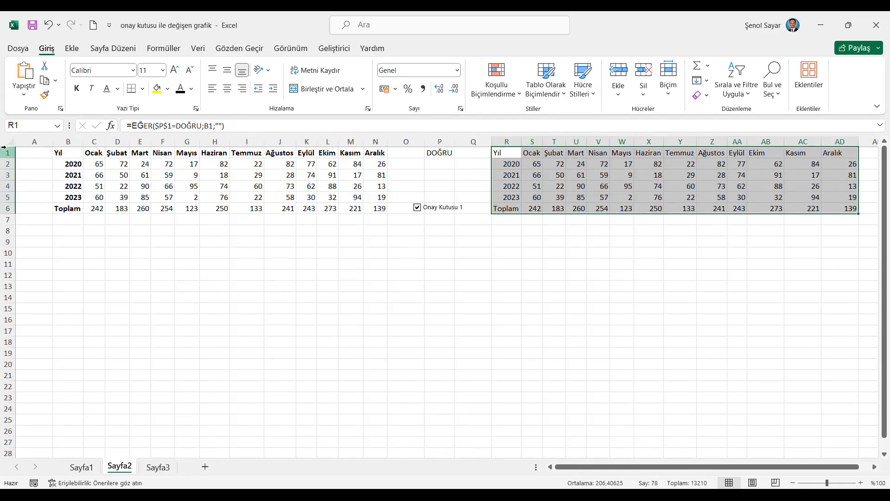
{"action": "left_click", "coordinate": [10, 142]}
{"action": "double_click", "coordinate": [52, 142]}
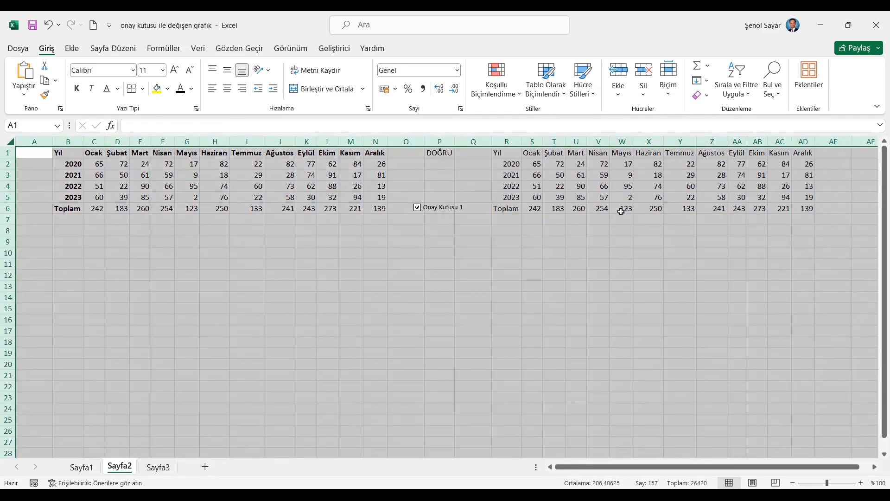
Untick and re-tick the check box to test how the copied table responds
{"action": "left_click", "coordinate": [511, 210]}
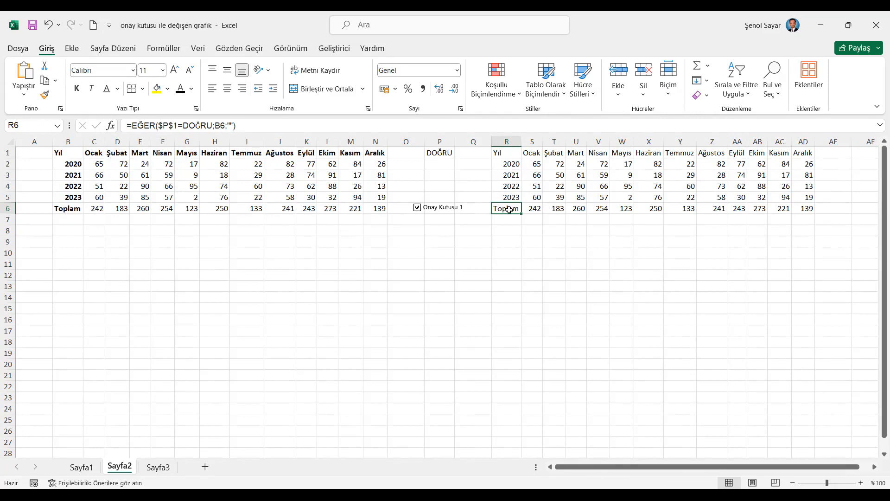
{"action": "left_click", "coordinate": [417, 207]}
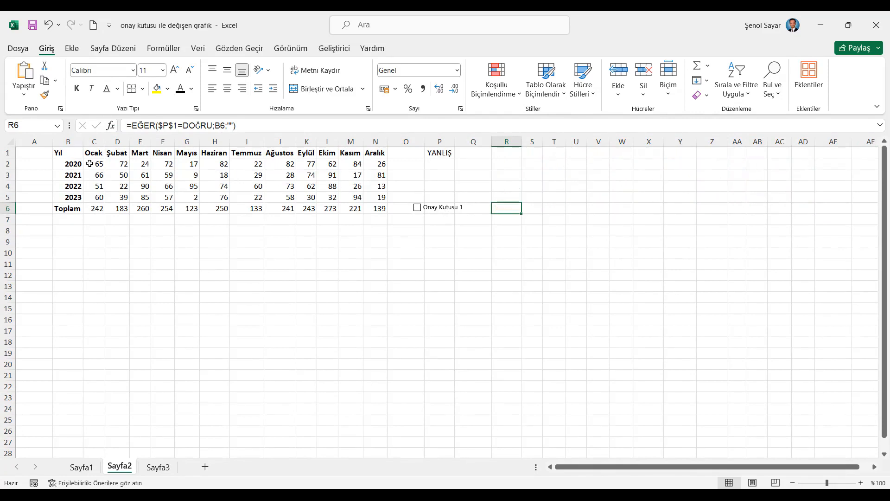
{"action": "left_click", "coordinate": [417, 208]}
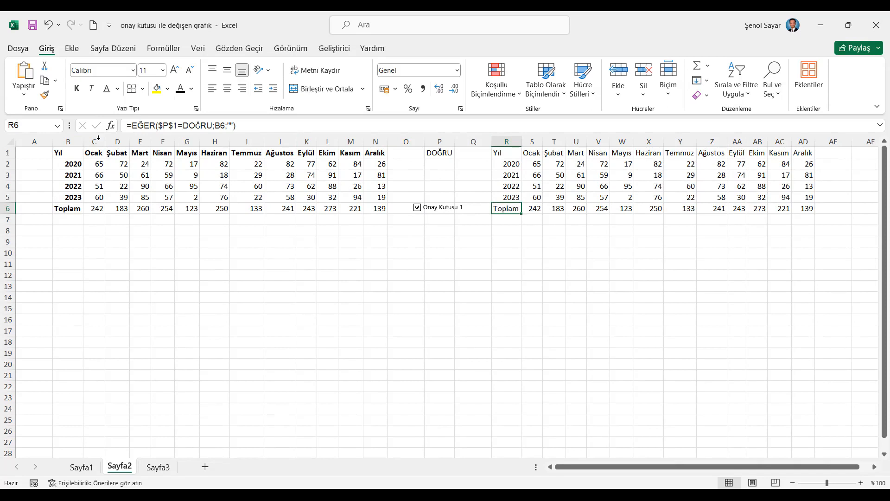
Change the Toplam formula in R6 to =EĞER($P$1=YANLIŞ;B6;"") and fill it across to AD6
{"action": "left_click_drag", "start_coordinate": [212, 125], "coordinate": [186, 126]}
{"action": "type", "text": "YANLIŞ"}
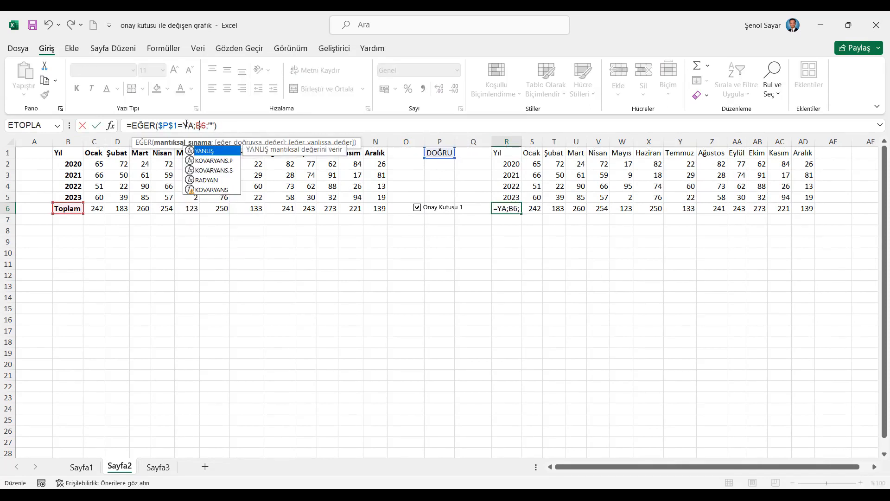
{"action": "key", "text": "Return"}
{"action": "left_click_drag", "start_coordinate": [517, 206], "coordinate": [809, 207]}
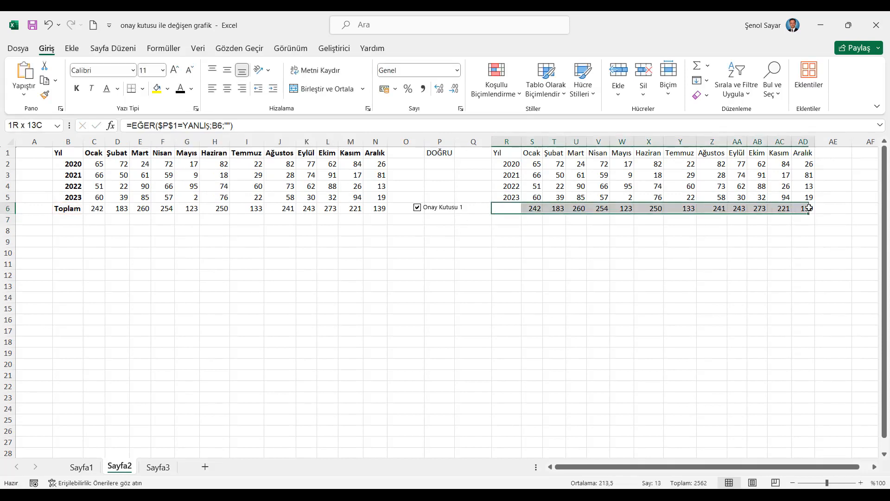
{"action": "key", "text": "ctrl+r"}
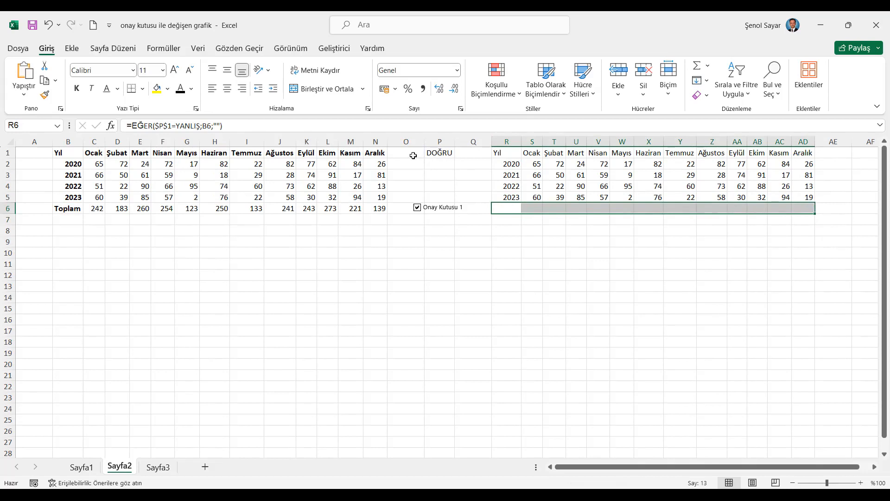
Toggle the check box repeatedly to test switching between the yearly rows and the Toplam row, leaving it ticked
{"action": "left_click", "coordinate": [414, 156]}
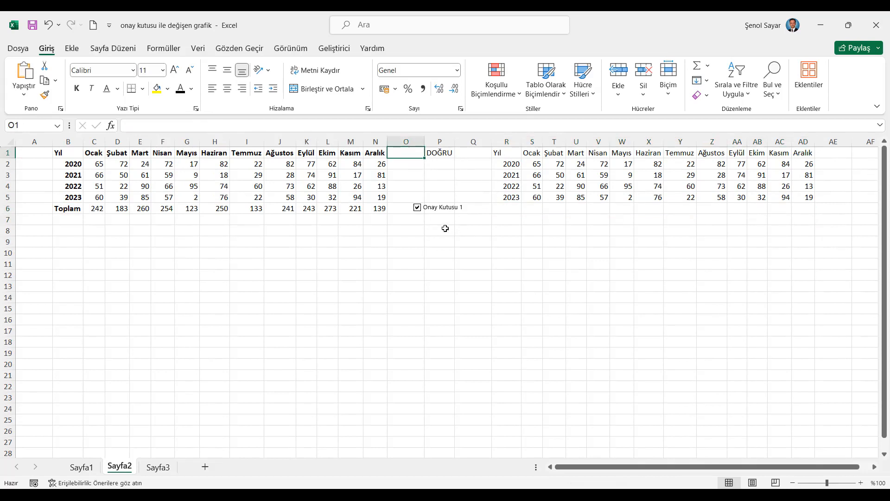
{"action": "left_click", "coordinate": [418, 207]}
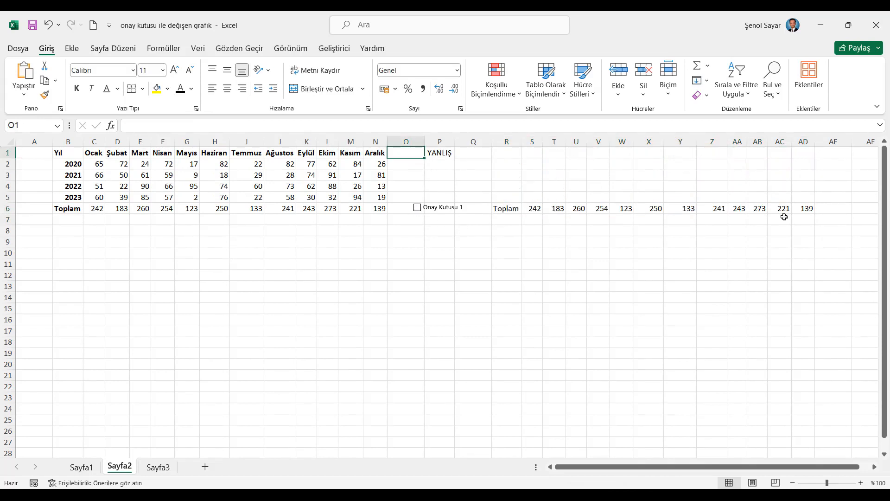
{"action": "left_click", "coordinate": [418, 207]}
{"action": "left_click", "coordinate": [418, 208]}
{"action": "left_click", "coordinate": [417, 208]}
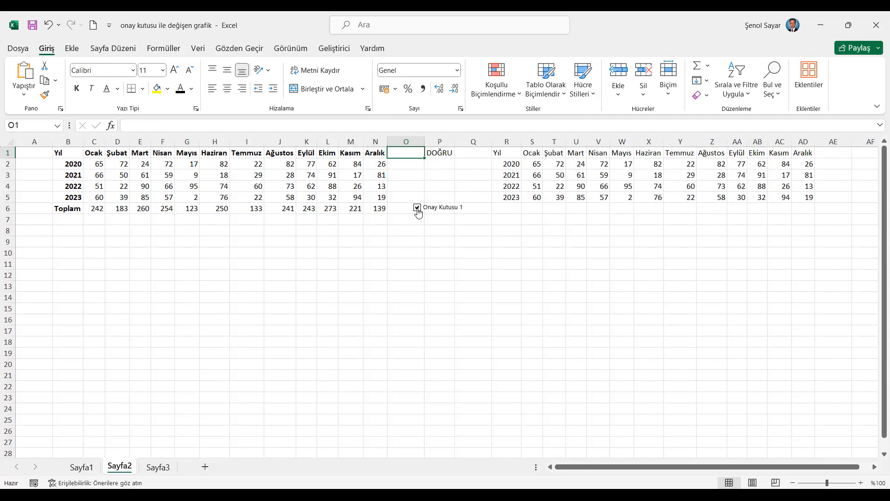
Insert a 2-D stacked area chart from the 2020 values in S2:AD2
{"action": "left_click_drag", "start_coordinate": [532, 163], "coordinate": [811, 165]}
{"action": "left_click", "coordinate": [68, 49]}
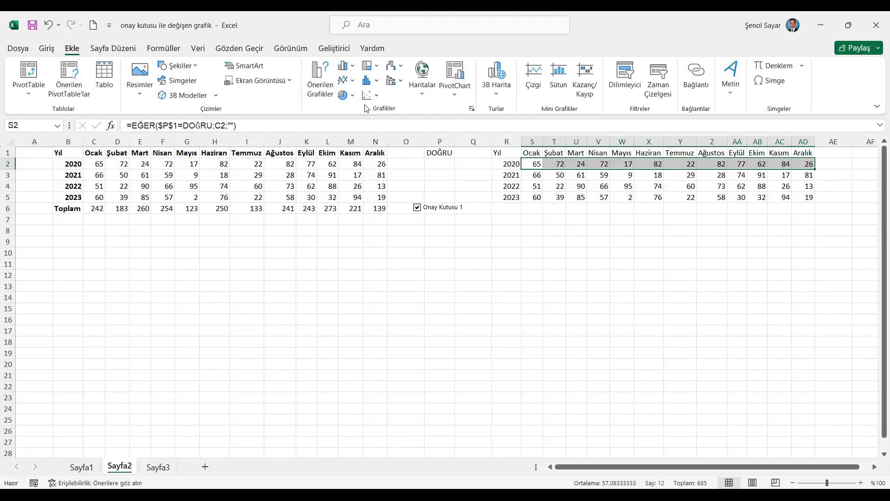
{"action": "left_click", "coordinate": [346, 80]}
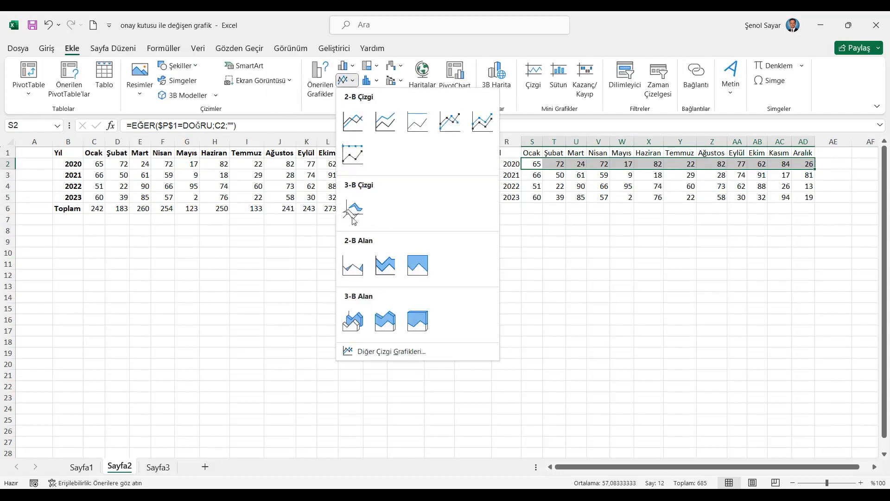
{"action": "left_click", "coordinate": [385, 265]}
Set the chart's first series name to cell R2 in the data source settings
{"action": "right_click", "coordinate": [505, 294]}
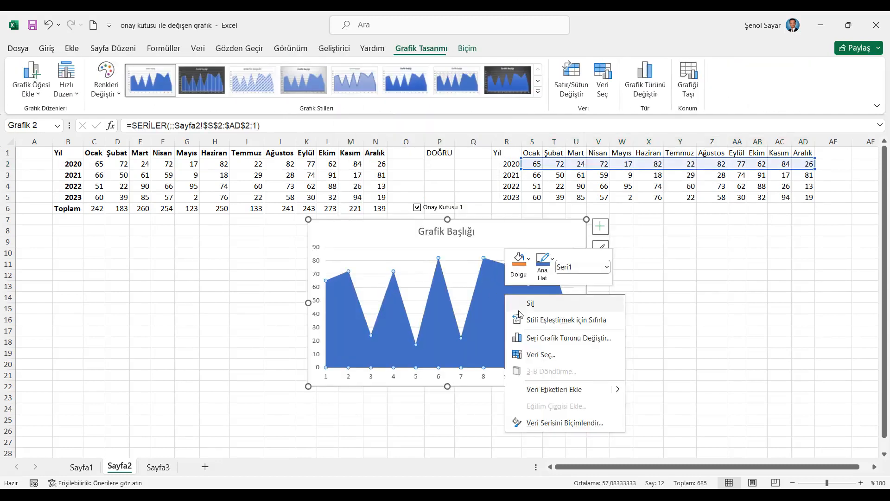
{"action": "left_click", "coordinate": [536, 355]}
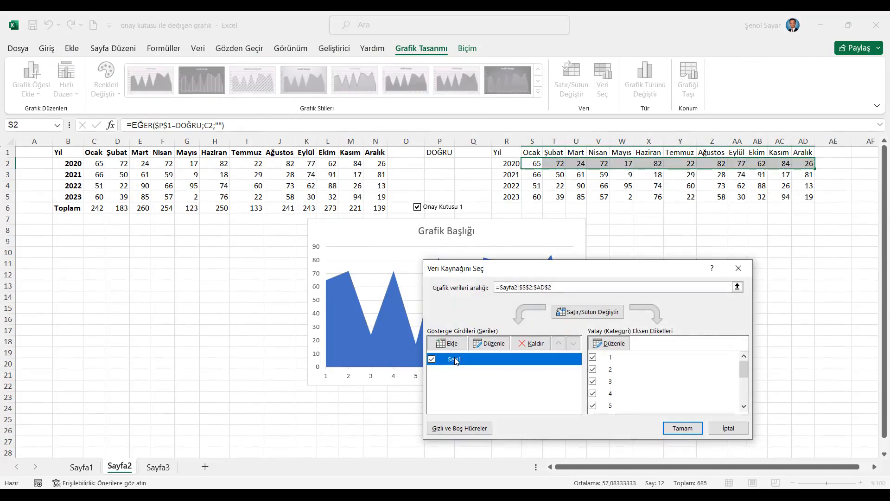
{"action": "left_click", "coordinate": [489, 343]}
{"action": "left_click", "coordinate": [509, 164]}
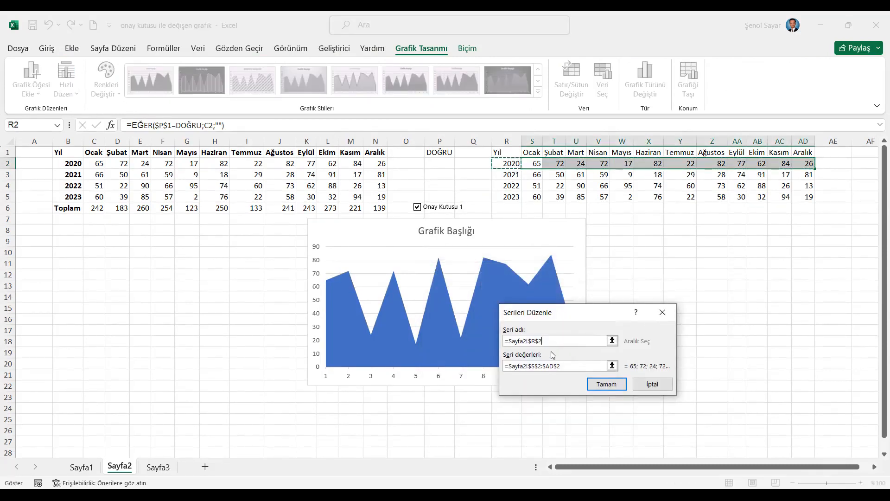
{"action": "left_click", "coordinate": [606, 384]}
Add a chart series named from cell R3 with the values in S3:AD3
{"action": "left_click", "coordinate": [452, 352]}
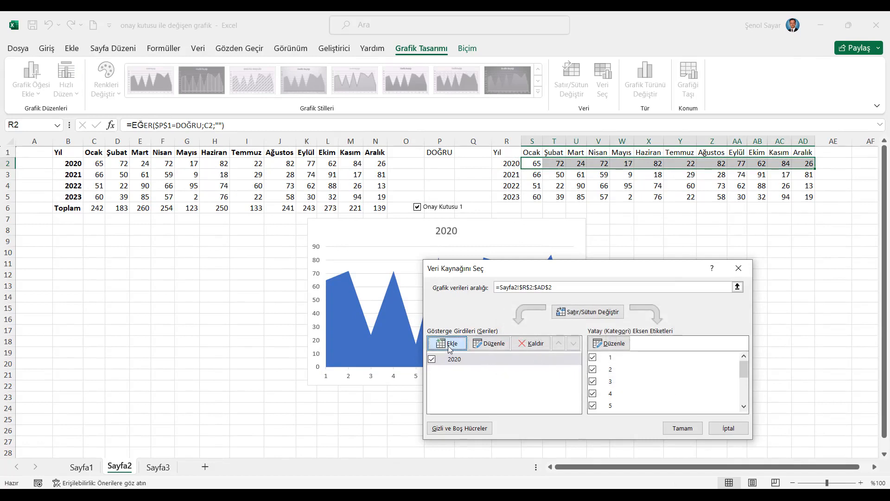
{"action": "left_click", "coordinate": [512, 176]}
{"action": "left_click", "coordinate": [509, 367]}
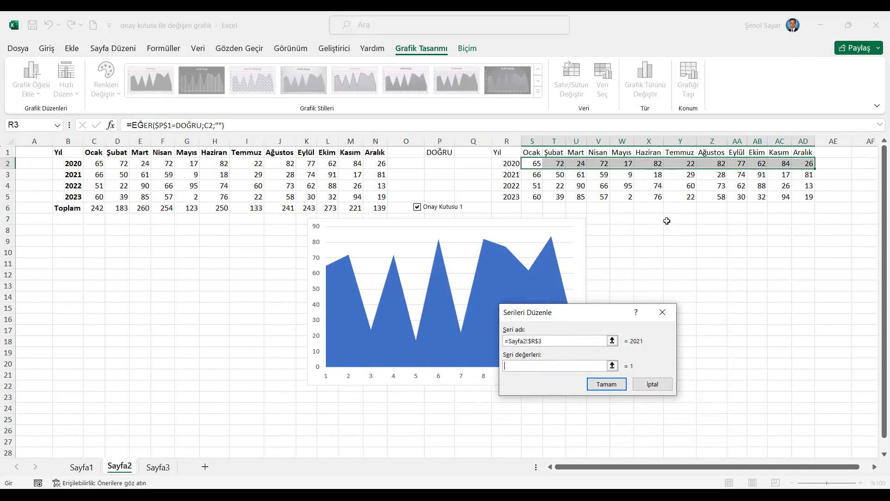
{"action": "left_click_drag", "start_coordinate": [533, 176], "coordinate": [809, 175]}
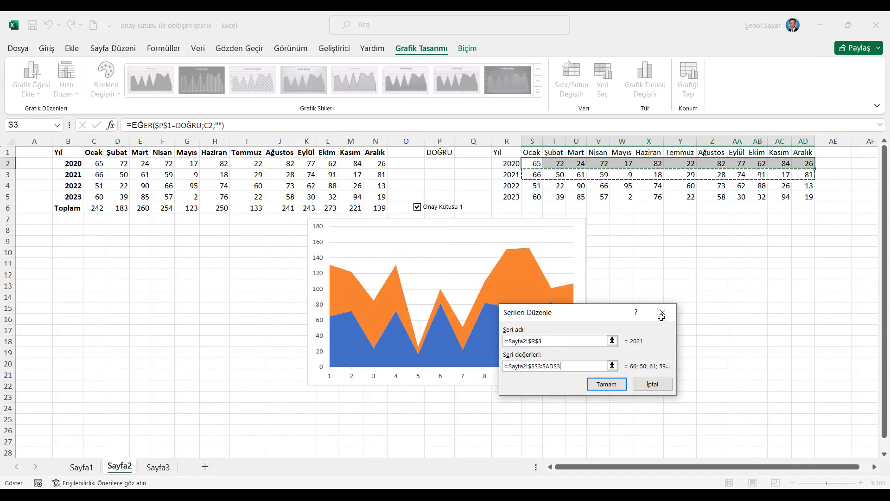
{"action": "left_click", "coordinate": [604, 385]}
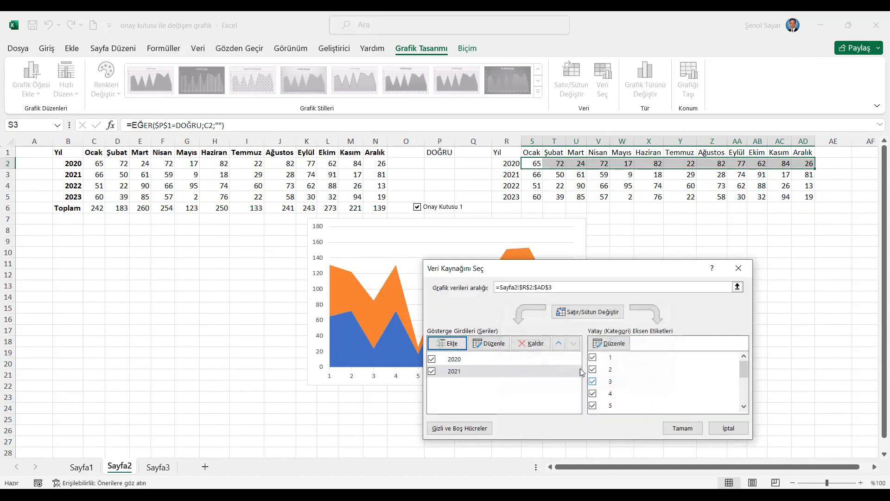
Add a chart series named from cell R4 with the values in S4:AD4
{"action": "left_click", "coordinate": [447, 343]}
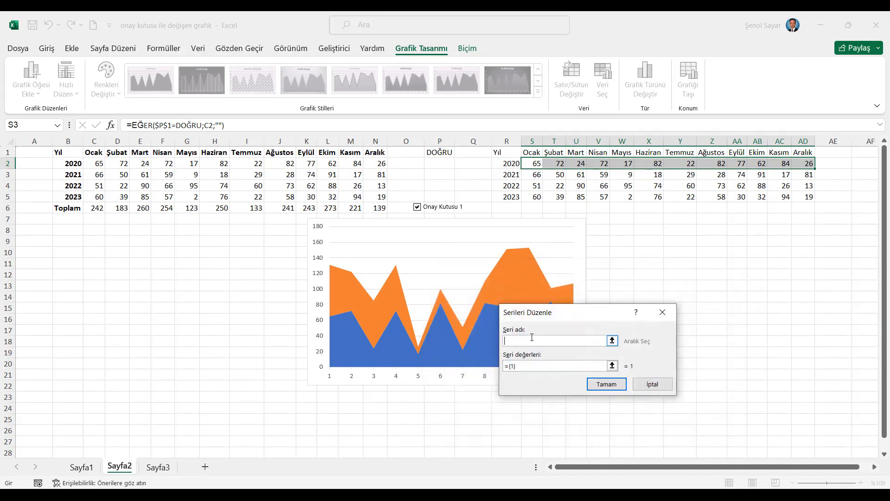
{"action": "left_click", "coordinate": [512, 185]}
{"action": "left_click", "coordinate": [520, 366]}
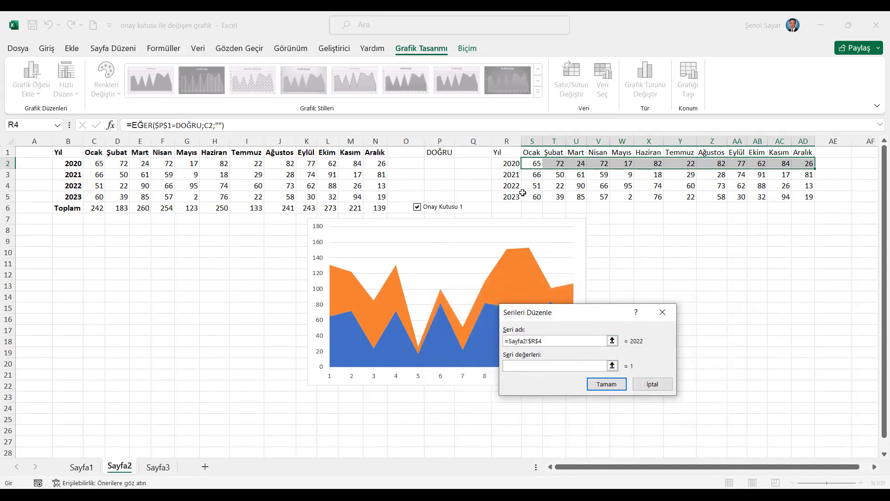
{"action": "left_click_drag", "start_coordinate": [531, 187], "coordinate": [805, 186]}
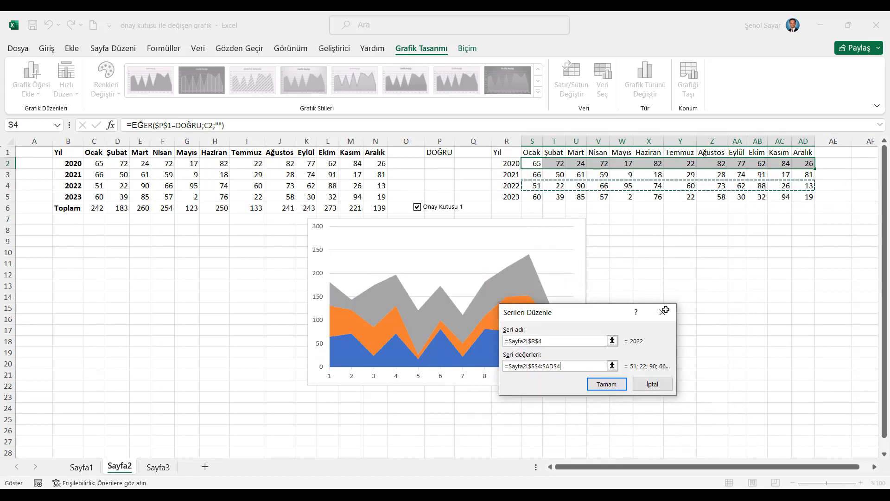
{"action": "left_click", "coordinate": [598, 385]}
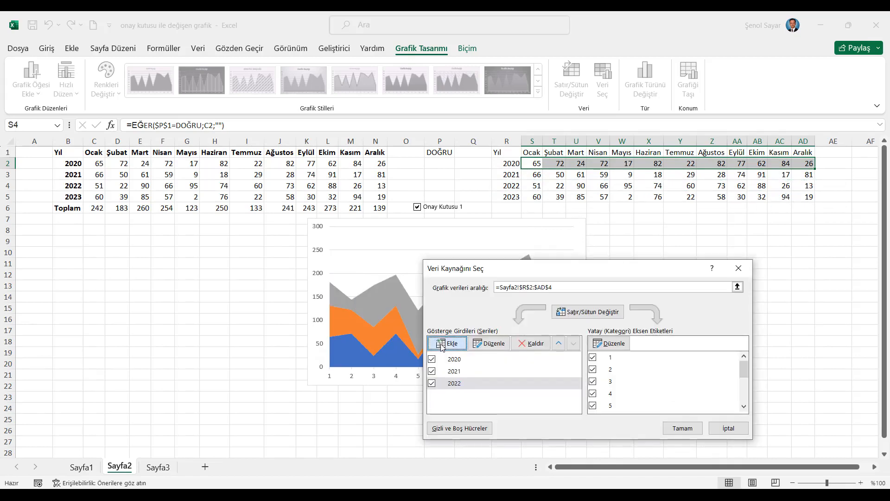
Add a chart series named from cell R5 with the values in S5:AD5
{"action": "left_click", "coordinate": [442, 343]}
{"action": "left_click", "coordinate": [516, 197]}
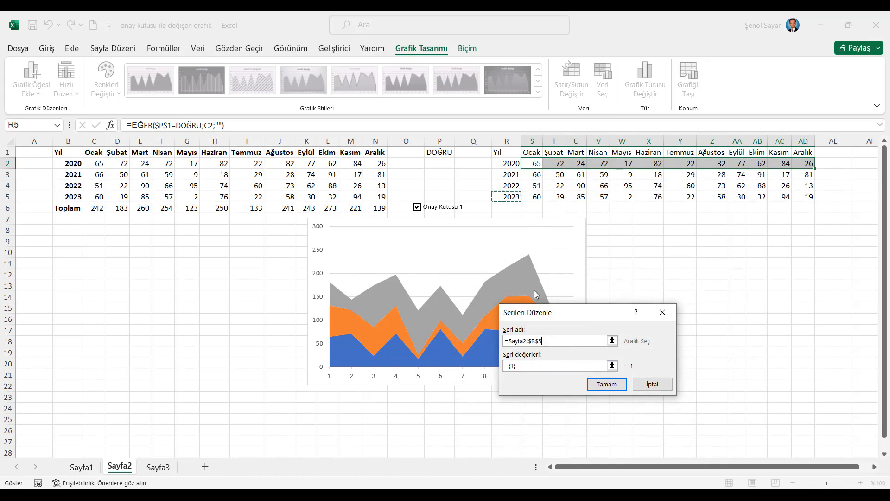
{"action": "left_click", "coordinate": [536, 365]}
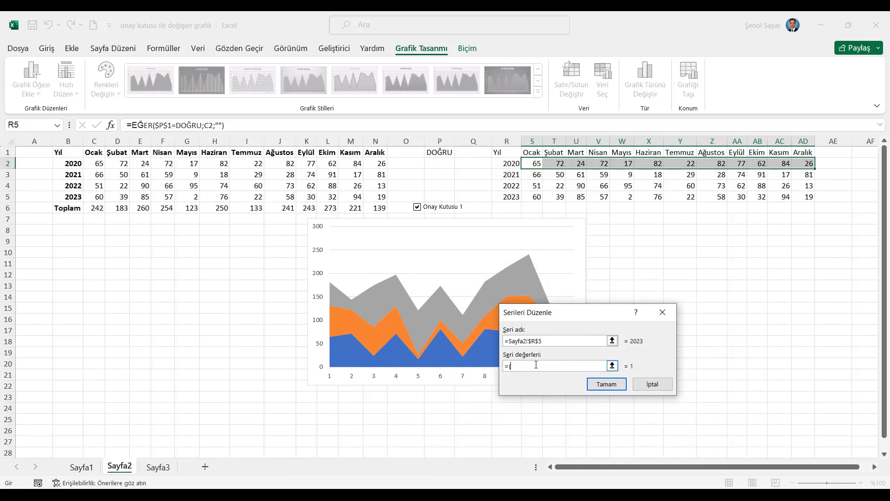
{"action": "left_click_drag", "start_coordinate": [537, 198], "coordinate": [809, 198]}
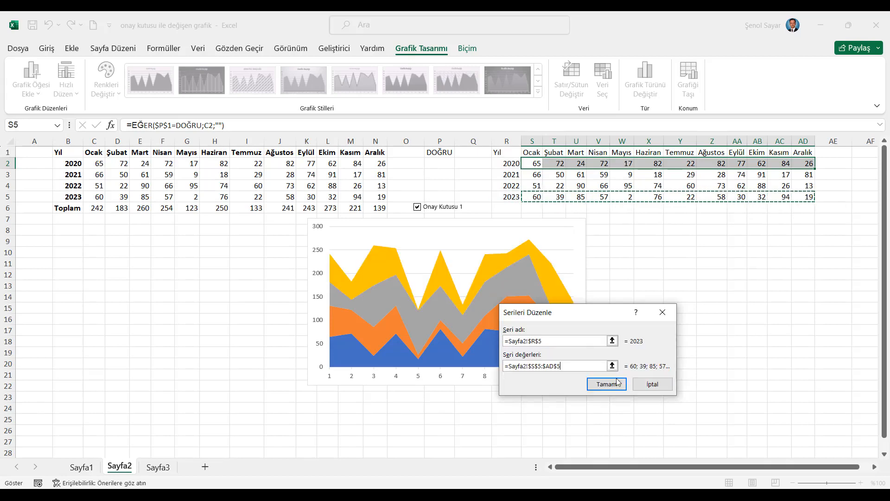
{"action": "left_click", "coordinate": [605, 385]}
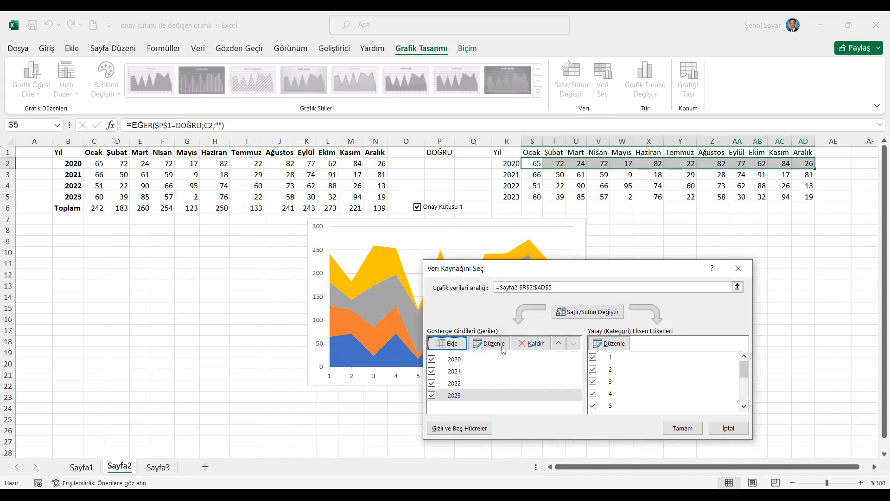
Add a chart series named from cell R6 with the values in S6:AD6 and accept the data source changes
{"action": "left_click", "coordinate": [448, 344]}
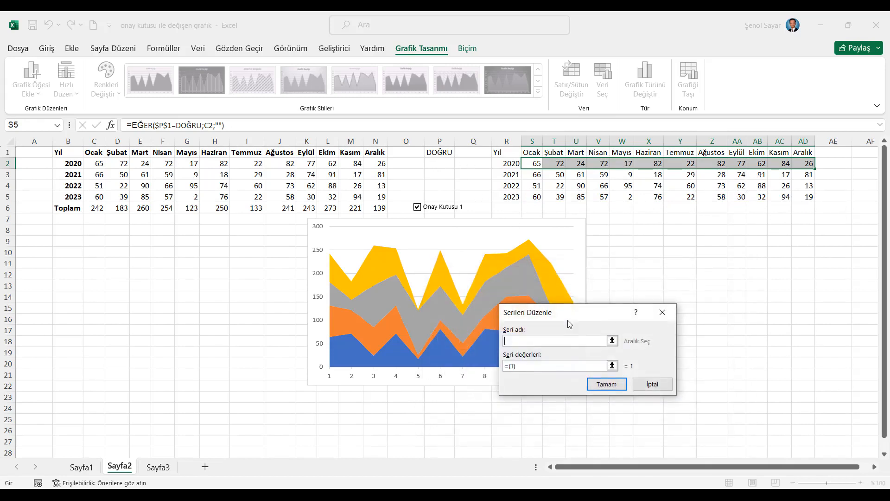
{"action": "left_click", "coordinate": [510, 209]}
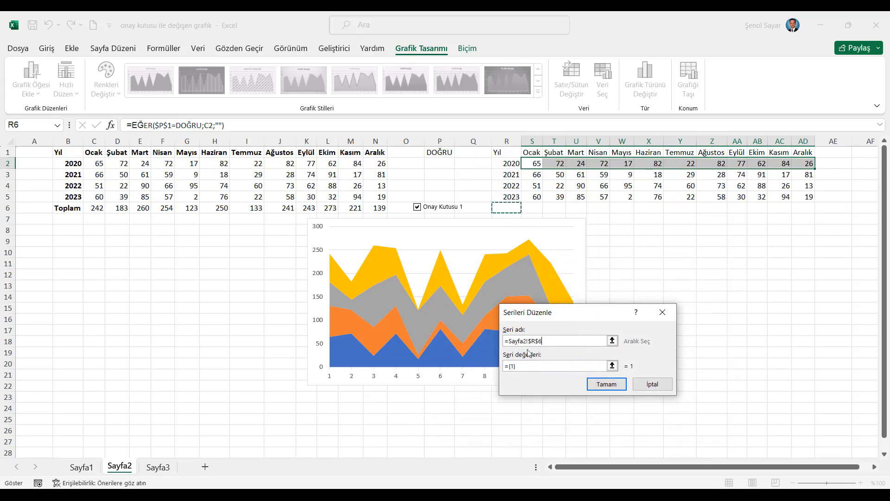
{"action": "left_click", "coordinate": [527, 366]}
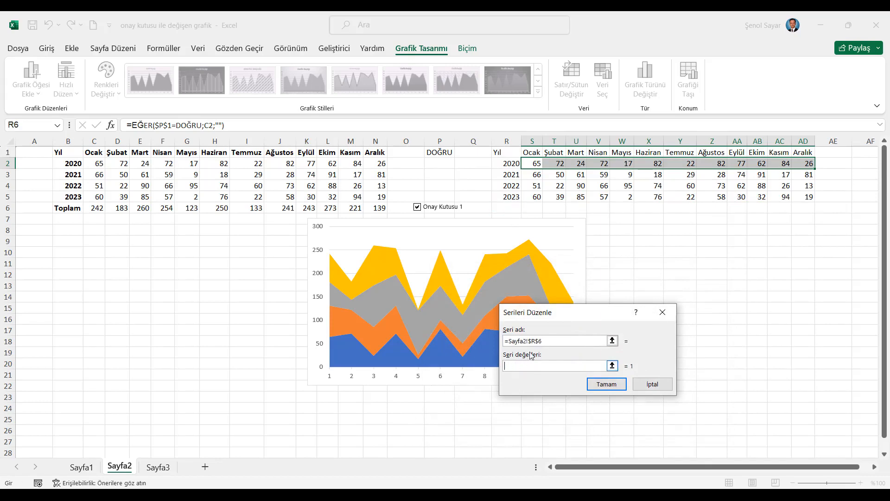
{"action": "left_click_drag", "start_coordinate": [534, 209], "coordinate": [805, 209]}
{"action": "left_click", "coordinate": [607, 385]}
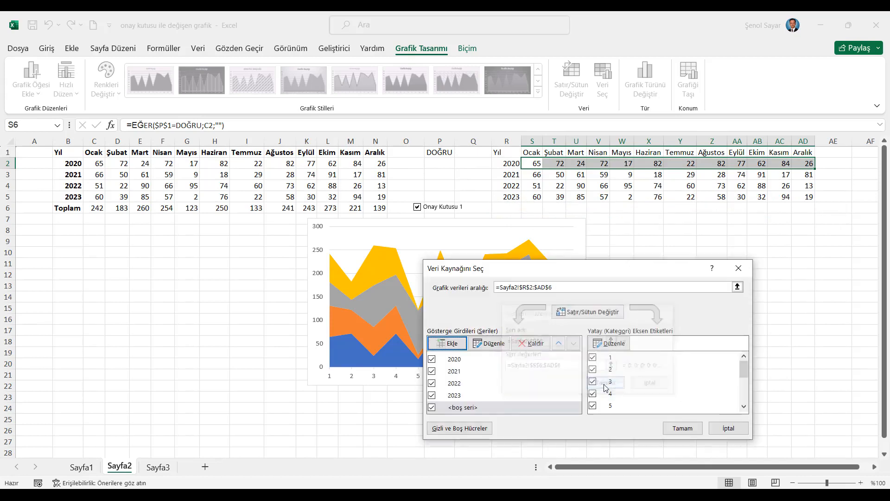
{"action": "left_click", "coordinate": [681, 428]}
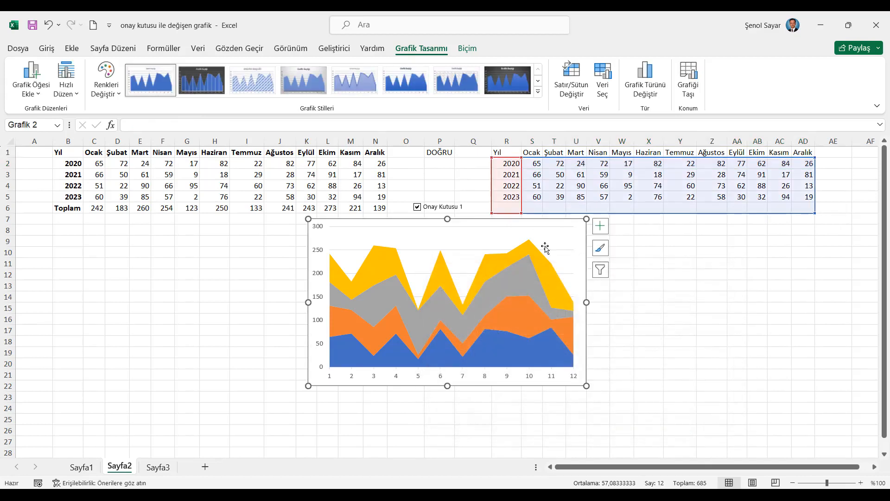
Move the chart below the data table and enlarge it to about 10.44 cm high and 35.96 cm wide
{"action": "left_click_drag", "start_coordinate": [490, 224], "coordinate": [253, 230]}
{"action": "left_click_drag", "start_coordinate": [349, 393], "coordinate": [804, 443]}
{"action": "left_click_drag", "start_coordinate": [654, 229], "coordinate": [638, 222]}
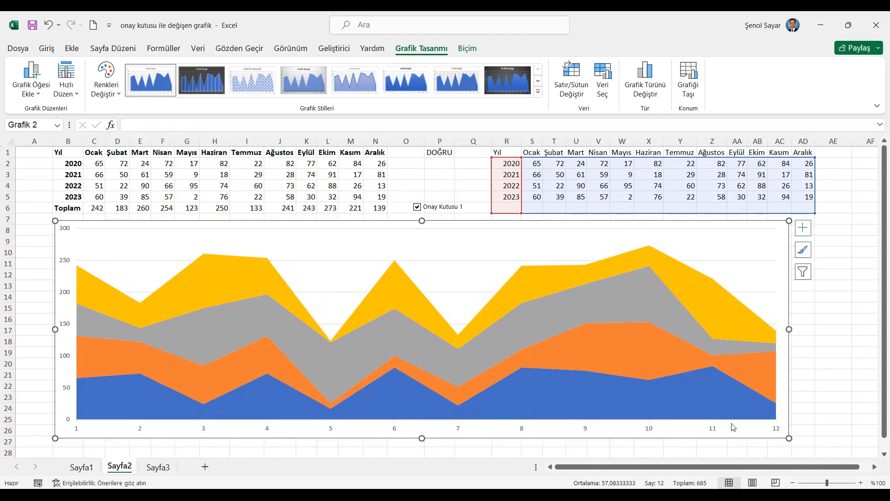
{"action": "left_click_drag", "start_coordinate": [789, 438], "coordinate": [843, 449]}
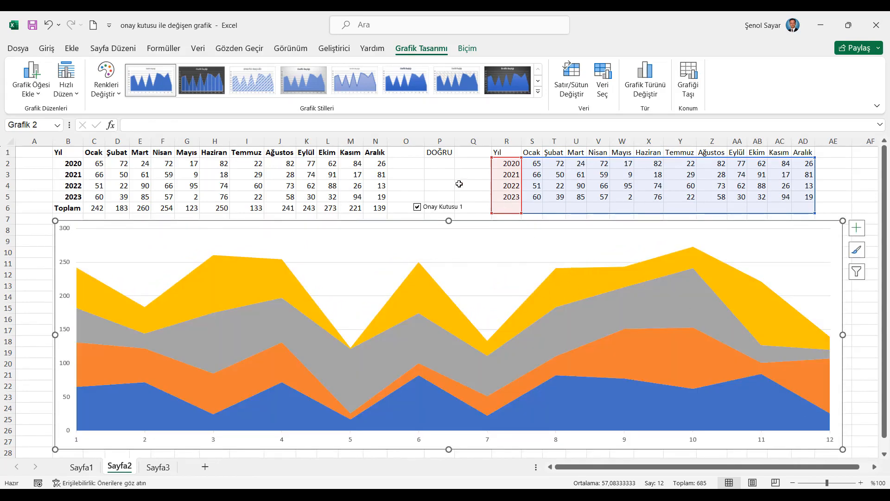
Set the font colour of cell P1 and the helper table R1:AD6 to white
{"action": "left_click", "coordinate": [441, 155]}
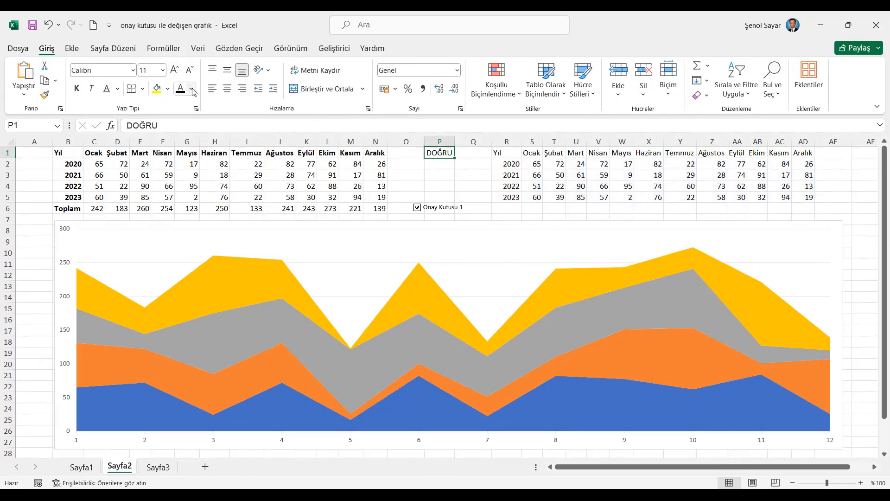
{"action": "left_click", "coordinate": [192, 90]}
{"action": "left_click", "coordinate": [180, 136]}
{"action": "left_click_drag", "start_coordinate": [506, 155], "coordinate": [809, 197]}
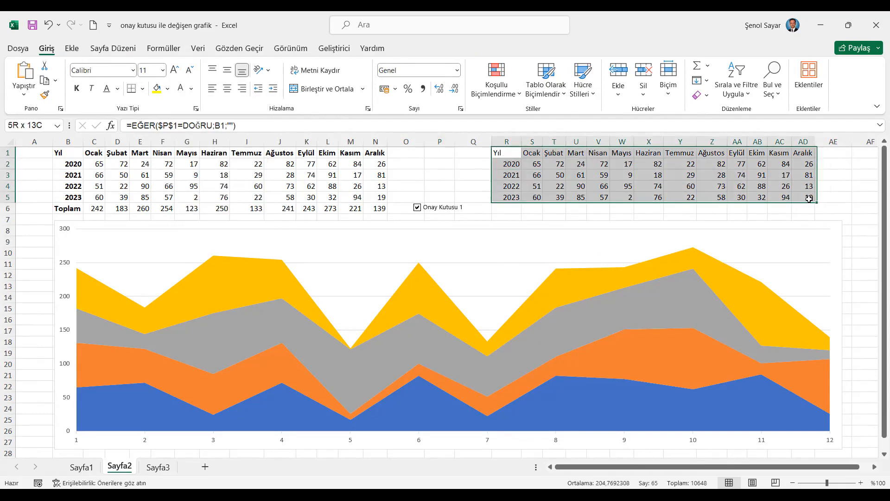
{"action": "left_click", "coordinate": [187, 91]}
{"action": "left_click_drag", "start_coordinate": [497, 211], "coordinate": [797, 206]}
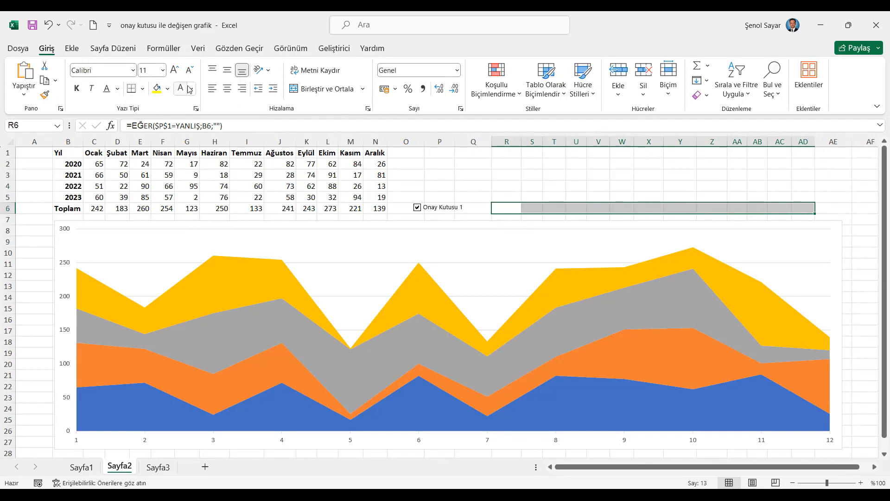
{"action": "left_click", "coordinate": [41, 155]}
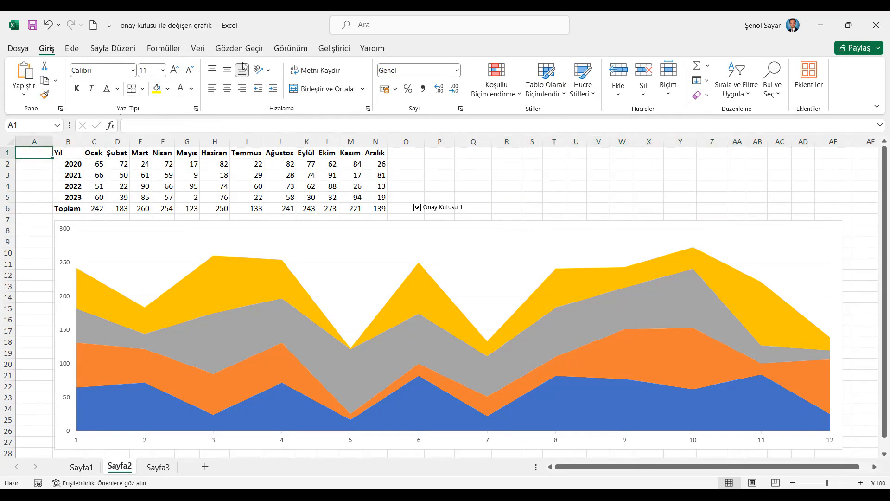
Hide the worksheet's gridlines
{"action": "left_click", "coordinate": [283, 51]}
{"action": "left_click", "coordinate": [175, 89]}
Remove the fill and the outline from the chart area
{"action": "left_click", "coordinate": [105, 222]}
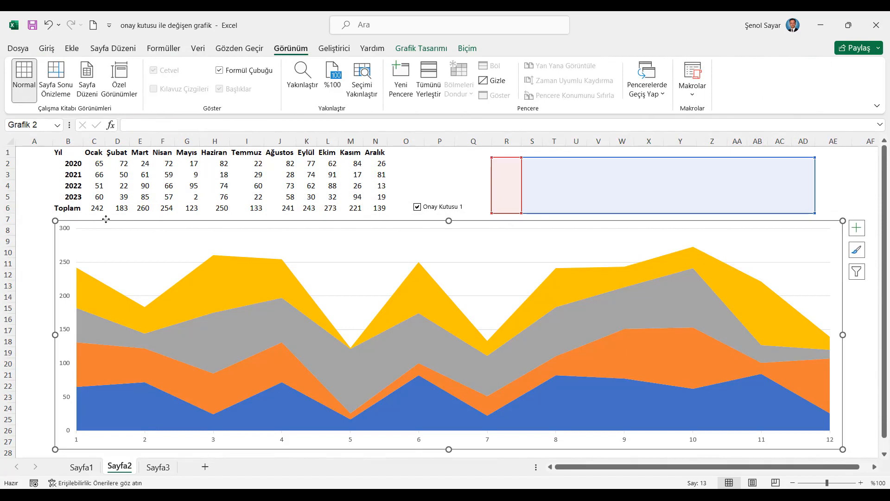
{"action": "left_click", "coordinate": [467, 48]}
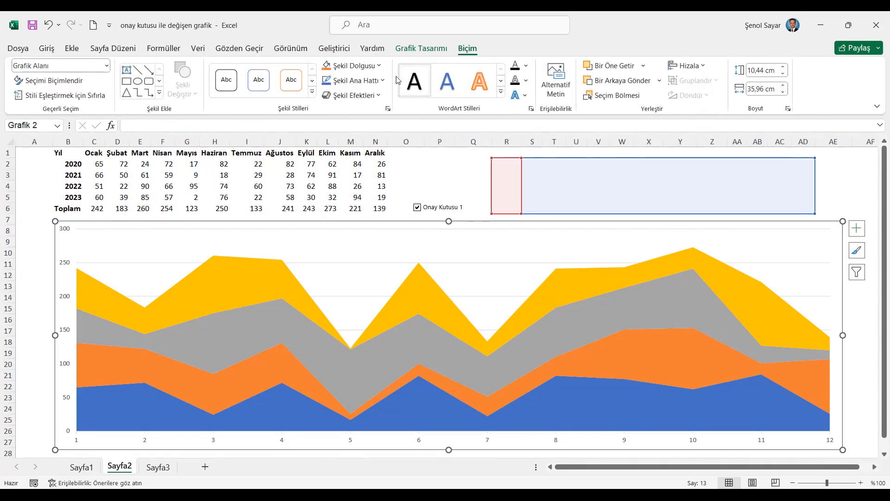
{"action": "left_click", "coordinate": [372, 68]}
{"action": "left_click", "coordinate": [354, 208]}
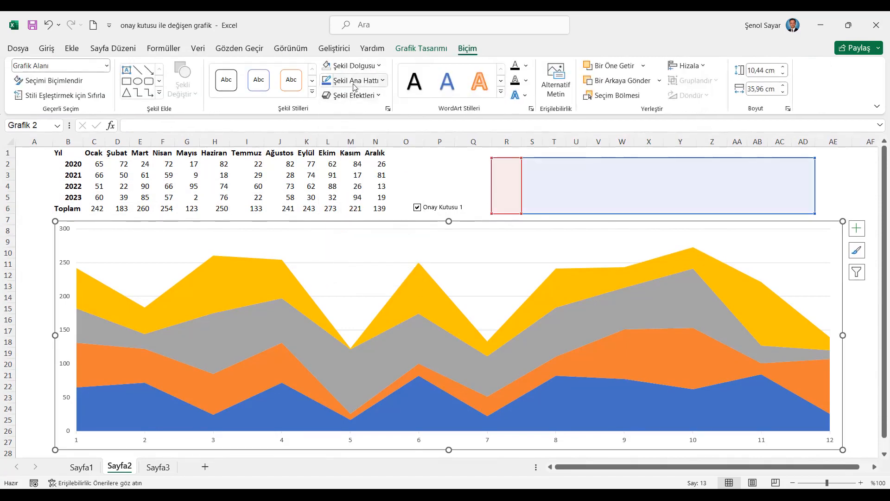
{"action": "left_click", "coordinate": [355, 80]}
{"action": "left_click", "coordinate": [360, 224]}
{"action": "left_click", "coordinate": [50, 231]}
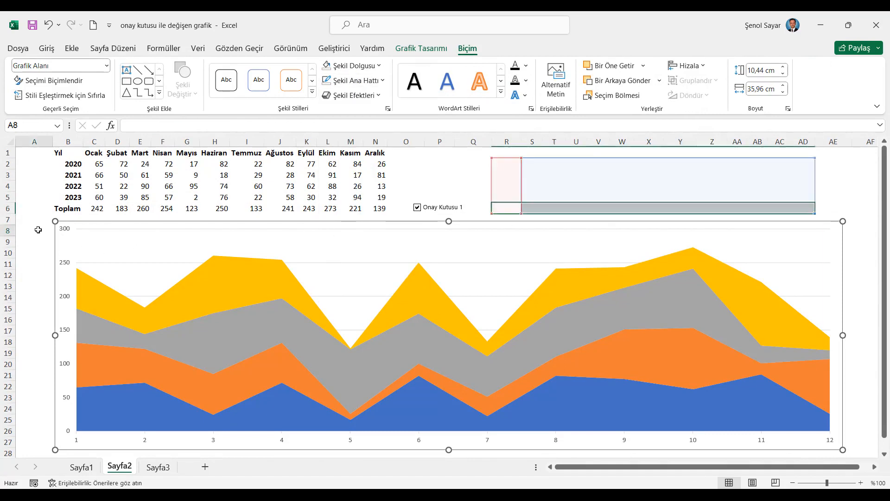
Make the chart's horizontal axis labels bold at size 10.5 and delete the vertical axis
{"action": "left_click", "coordinate": [216, 442]}
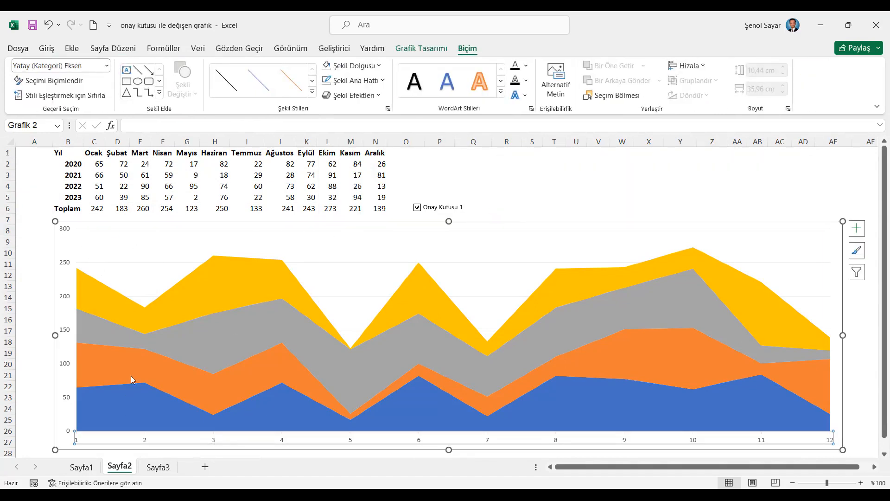
{"action": "left_click", "coordinate": [47, 48]}
{"action": "left_click", "coordinate": [175, 70]}
{"action": "left_click", "coordinate": [175, 70]}
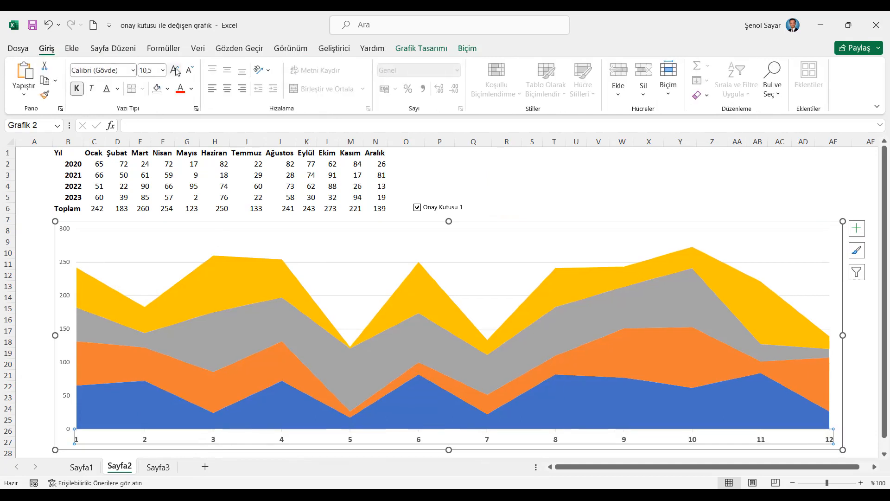
{"action": "left_click", "coordinate": [69, 264]}
{"action": "key", "text": "Delete"}
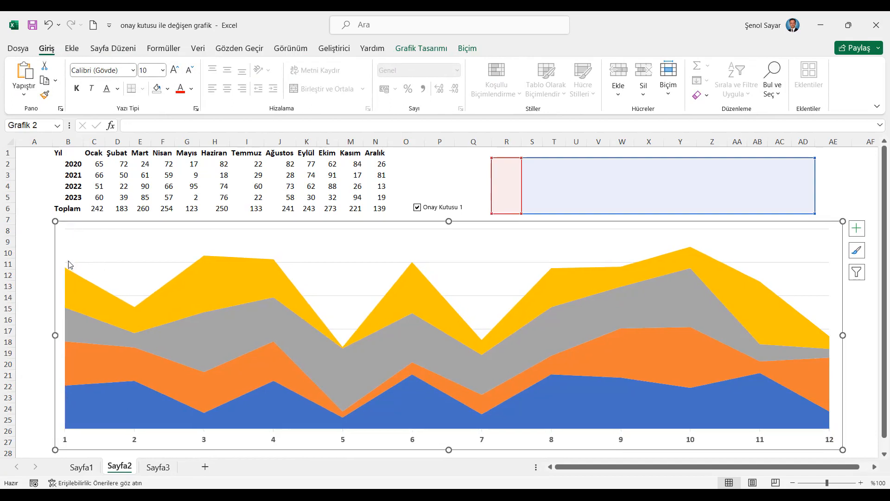
Change the check box's caption to Veriler1
{"action": "right_click", "coordinate": [438, 209]}
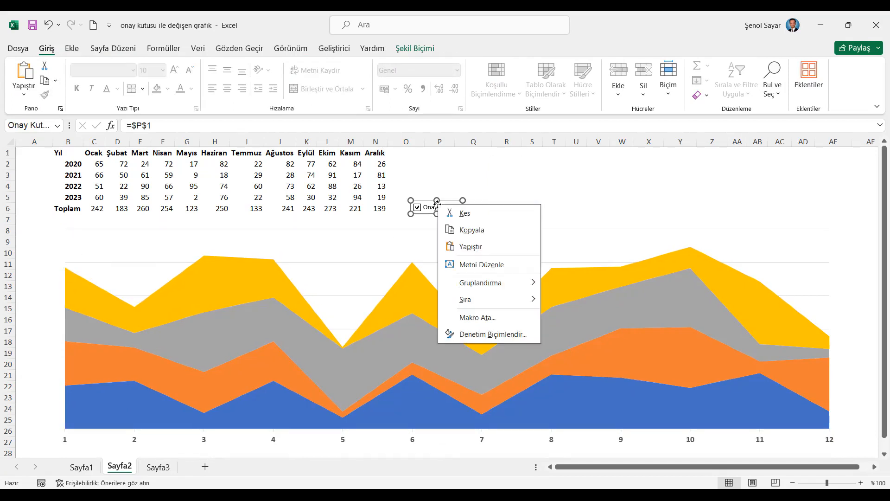
{"action": "left_click", "coordinate": [472, 266]}
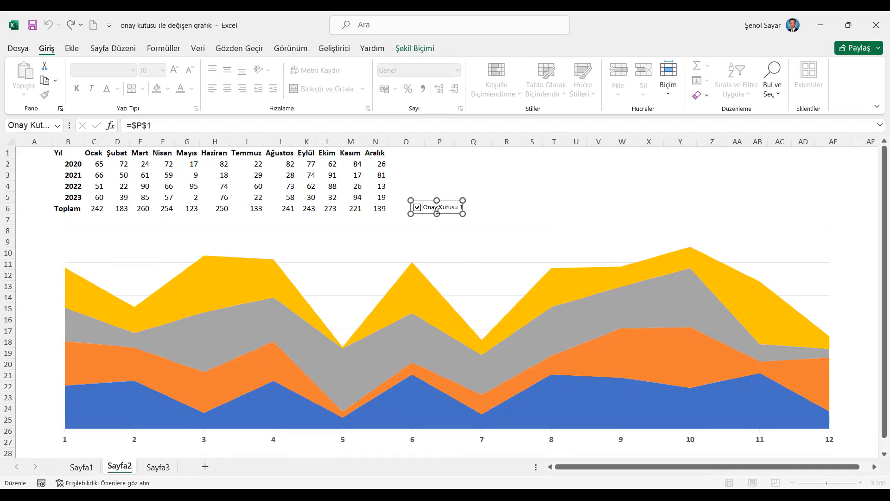
{"action": "left_click_drag", "start_coordinate": [426, 209], "coordinate": [461, 207]}
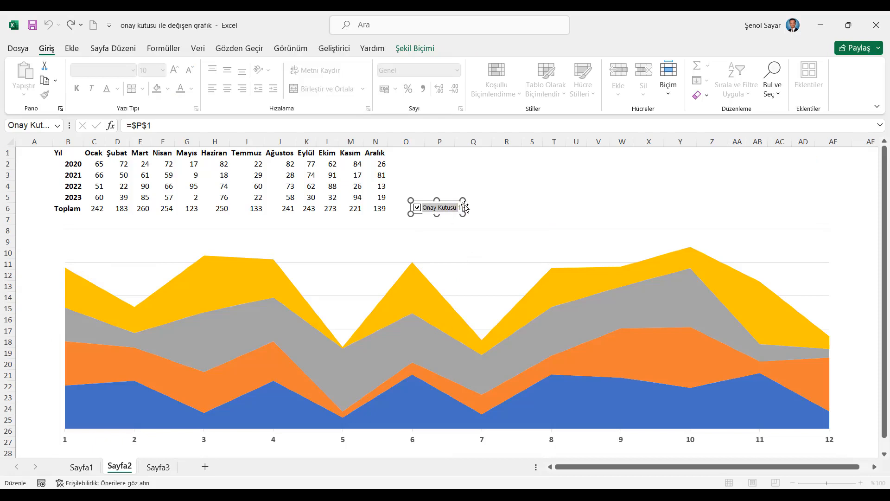
{"action": "type", "text": "Verileri"}
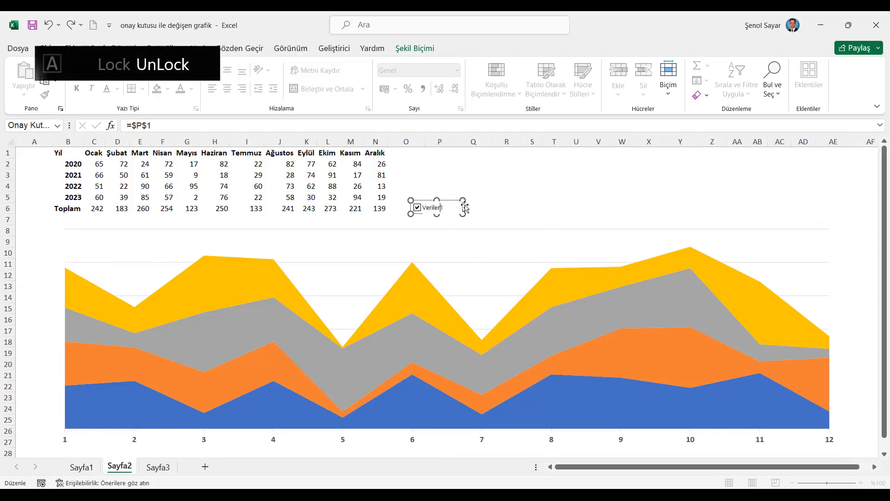
{"action": "left_click", "coordinate": [414, 155]}
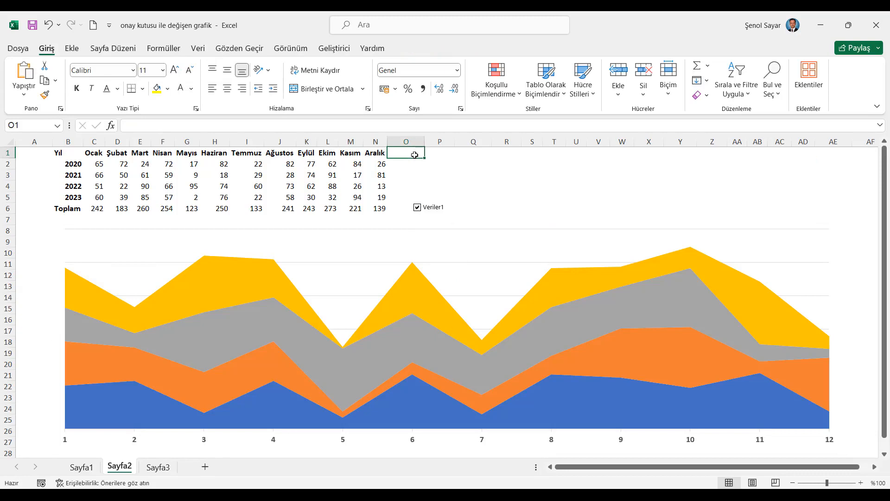
Enter the formula =RASTGELEARADA(1;100) in cell C2
{"action": "left_click", "coordinate": [93, 165]}
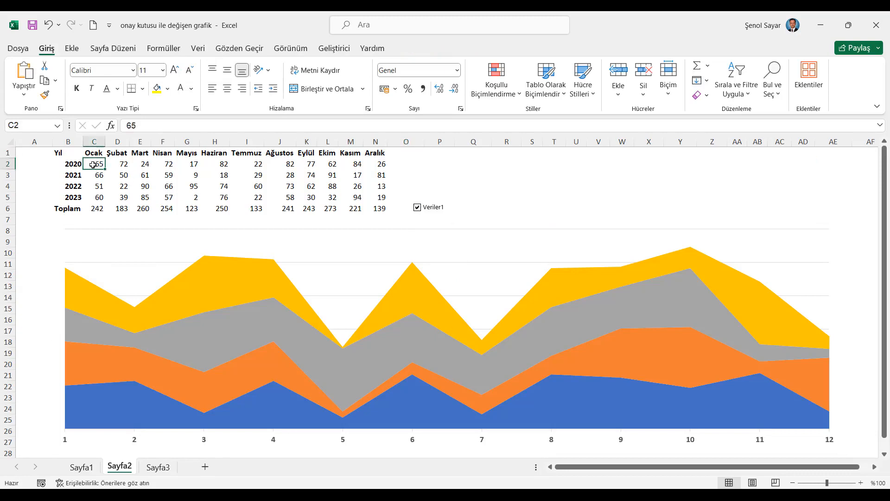
{"action": "type", "text": "=ras"}
{"action": "key", "text": "Down"}
{"action": "key", "text": "Tab"}
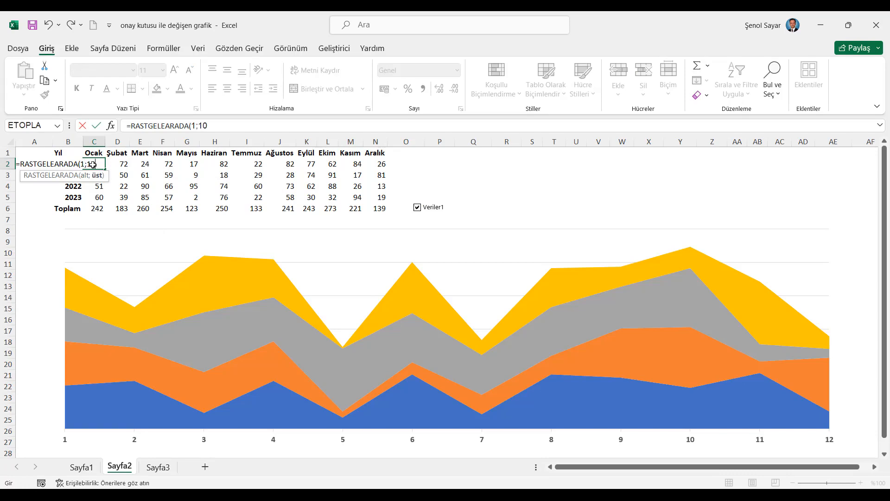
{"action": "type", "text": "1;100"}
{"action": "key", "text": "Return"}
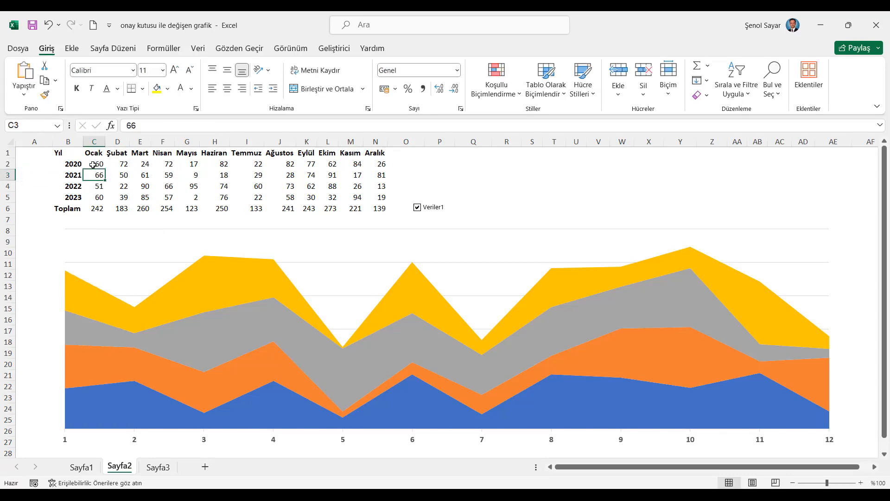
Fill the random number formula from C2 across and down the range C2:N5
{"action": "left_click_drag", "start_coordinate": [95, 164], "coordinate": [376, 165]}
{"action": "key", "text": "ctrl+r"}
{"action": "left_click_drag", "start_coordinate": [100, 164], "coordinate": [380, 197]}
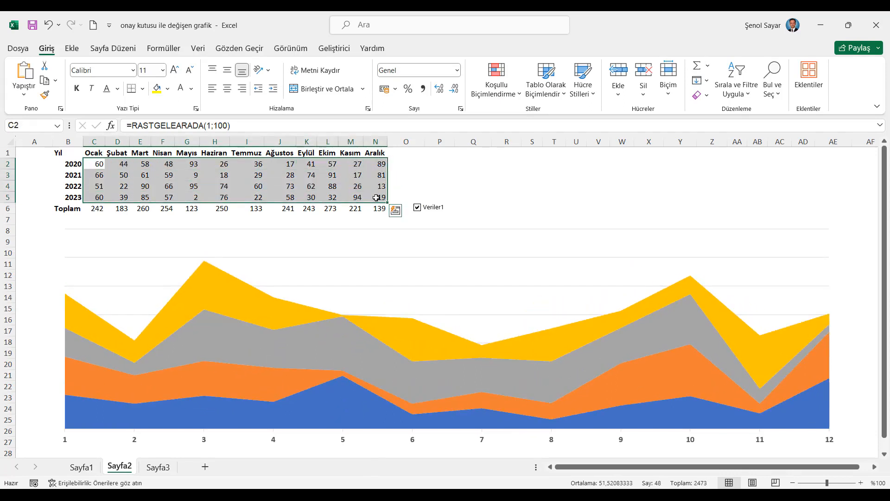
{"action": "key", "text": "ctrl+d"}
Sum C2:C5 with TOPLA in cell C6 and fill the formula across to N6
{"action": "left_click", "coordinate": [95, 208]}
{"action": "left_click", "coordinate": [163, 48]}
{"action": "left_click", "coordinate": [59, 75]}
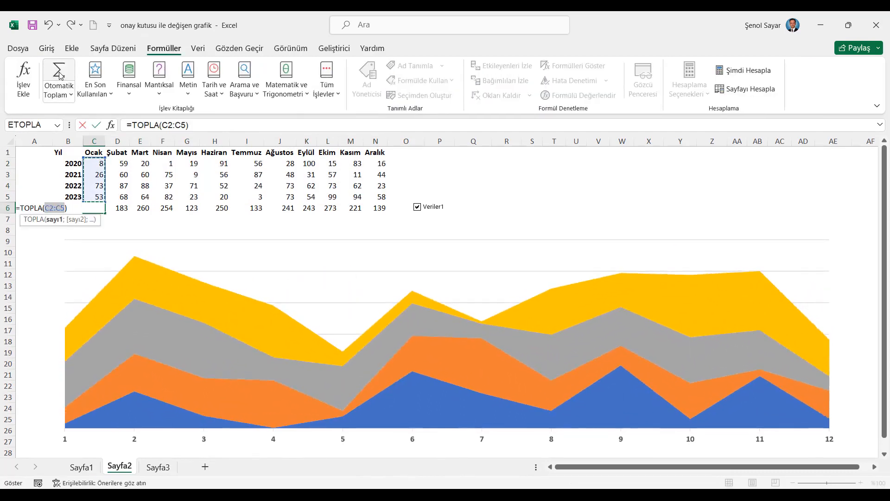
{"action": "key", "text": "Return"}
{"action": "left_click_drag", "start_coordinate": [95, 209], "coordinate": [376, 206]}
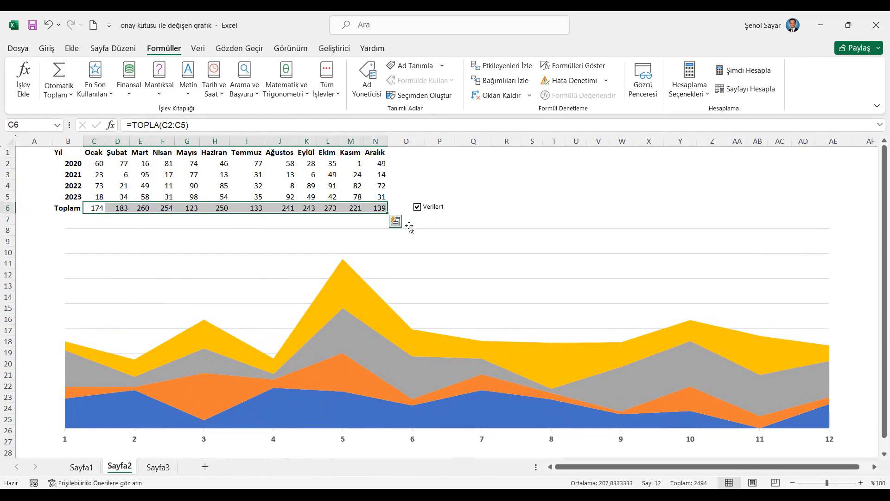
{"action": "key", "text": "ctrl+r"}
Recalculate the workbook to refresh the random values and the chart
{"action": "left_click", "coordinate": [40, 153]}
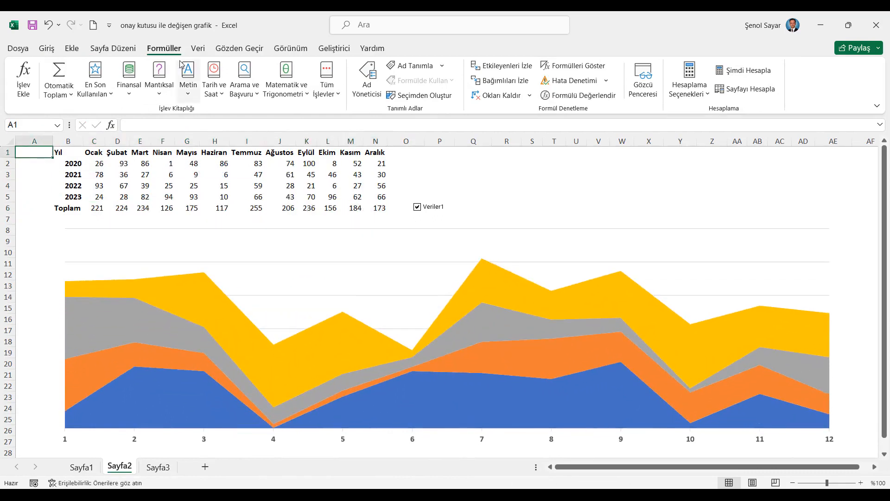
{"action": "left_click", "coordinate": [734, 71]}
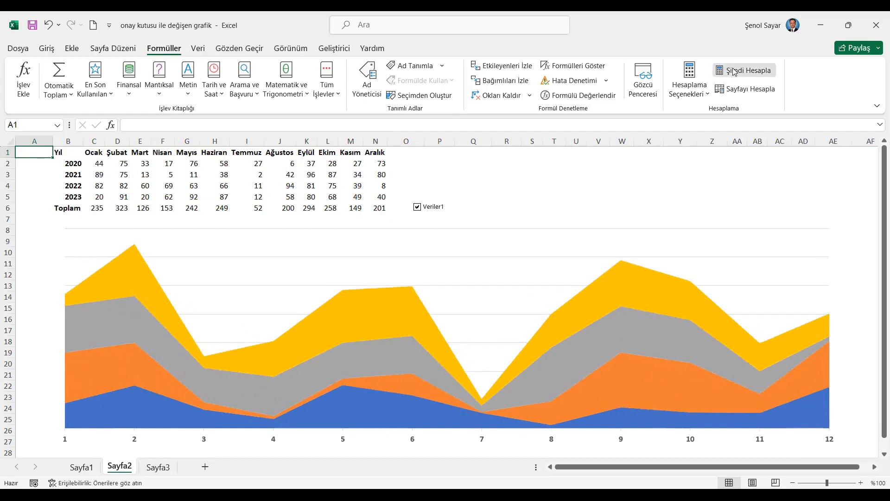
Recalculate the workbook repeatedly to test the yearly series in the area chart with the Veriler1 check box selected
{"action": "left_click", "coordinate": [734, 71]}
{"action": "left_click", "coordinate": [733, 70]}
{"action": "left_click", "coordinate": [733, 71]}
{"action": "left_click", "coordinate": [734, 71]}
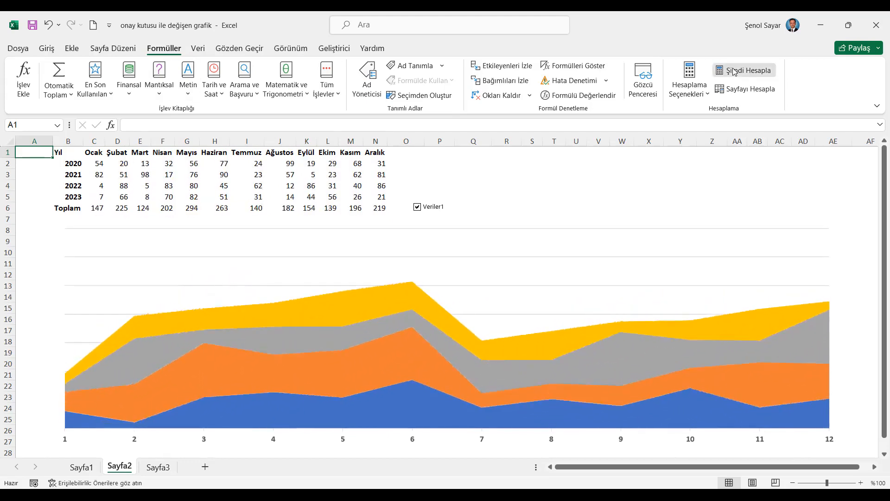
{"action": "left_click", "coordinate": [733, 71]}
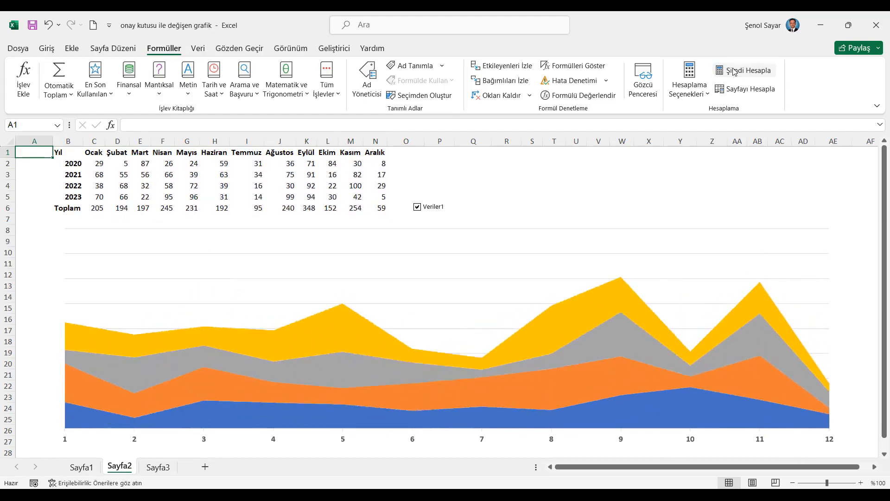
{"action": "left_click", "coordinate": [733, 71]}
Clear the Veriler1 check box and recalculate repeatedly to test the chart's totals view with fresh random values
{"action": "left_click", "coordinate": [417, 206]}
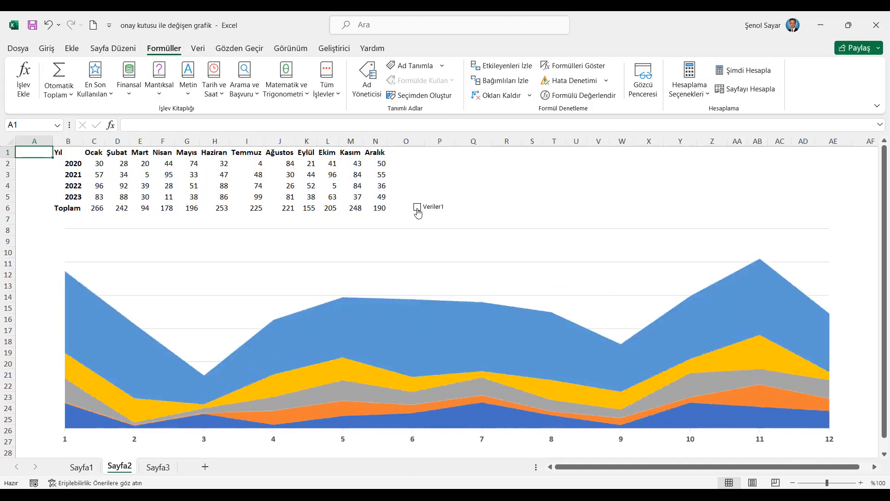
{"action": "left_click", "coordinate": [741, 70]}
{"action": "left_click", "coordinate": [740, 70]}
{"action": "left_click", "coordinate": [740, 71]}
{"action": "left_click", "coordinate": [741, 71]}
{"action": "left_click", "coordinate": [740, 70]}
{"action": "left_click", "coordinate": [741, 71]}
{"action": "left_click", "coordinate": [741, 71]}
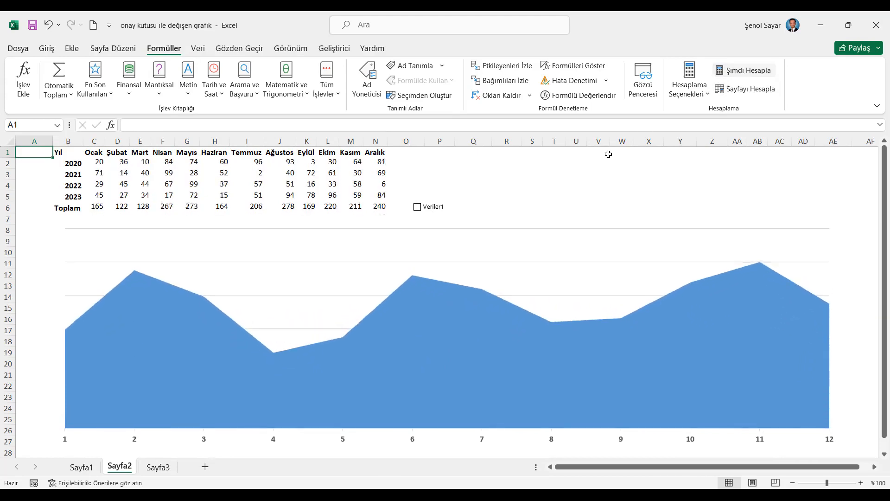
Select the Veriler1 check box again and recalculate repeatedly to refresh the yearly series in the chart
{"action": "left_click", "coordinate": [417, 207]}
{"action": "left_click", "coordinate": [747, 73]}
{"action": "left_click", "coordinate": [746, 71]}
{"action": "left_click", "coordinate": [747, 70]}
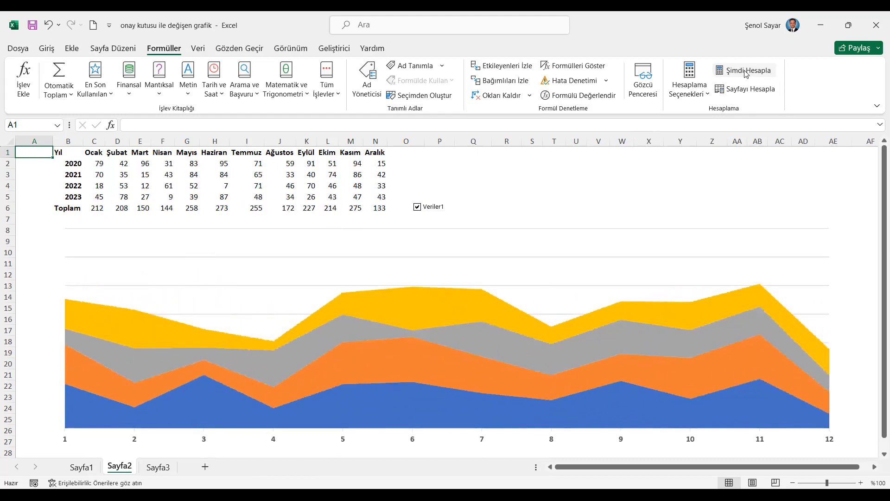
{"action": "left_click", "coordinate": [746, 71]}
{"action": "left_click", "coordinate": [746, 71]}
{"action": "left_click", "coordinate": [746, 73]}
{"action": "left_click", "coordinate": [747, 73]}
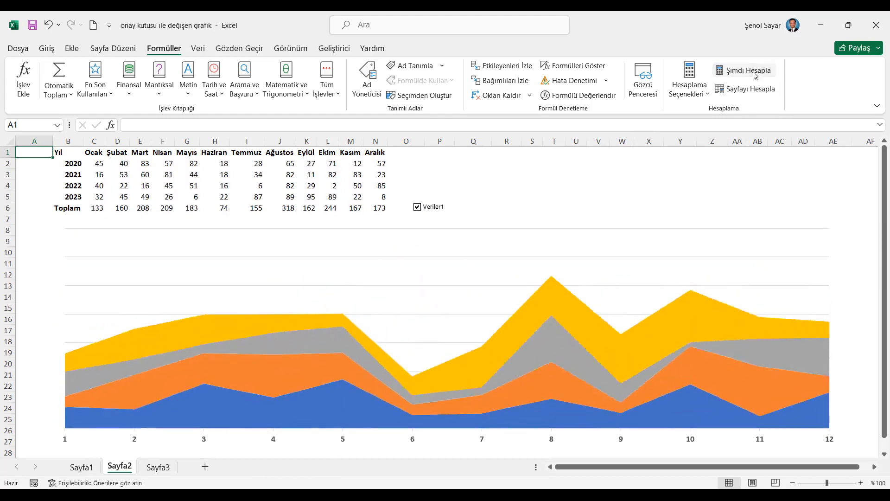
{"action": "left_click", "coordinate": [753, 74]}
{"action": "left_click", "coordinate": [753, 74]}
{"action": "left_click", "coordinate": [754, 74]}
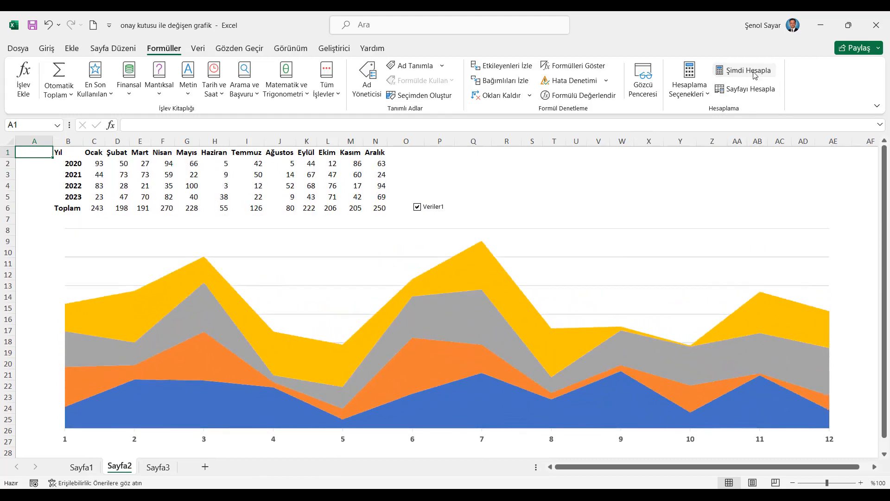
{"action": "left_click", "coordinate": [754, 74]}
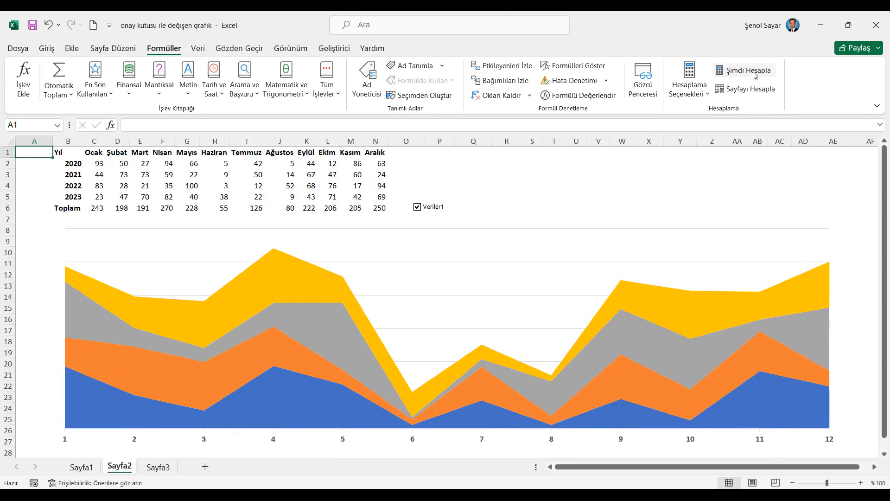
Minimize the Excel workbook window to reveal the browser with the YouTube channel page
{"action": "left_click", "coordinate": [823, 24]}
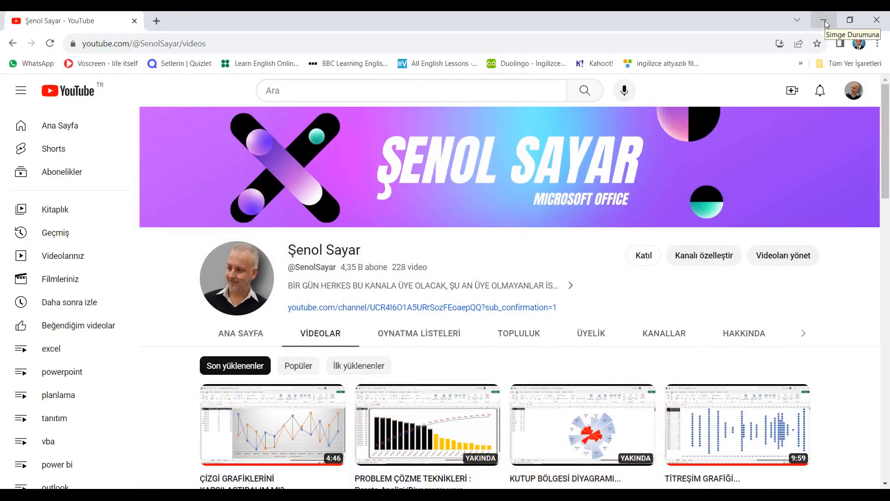